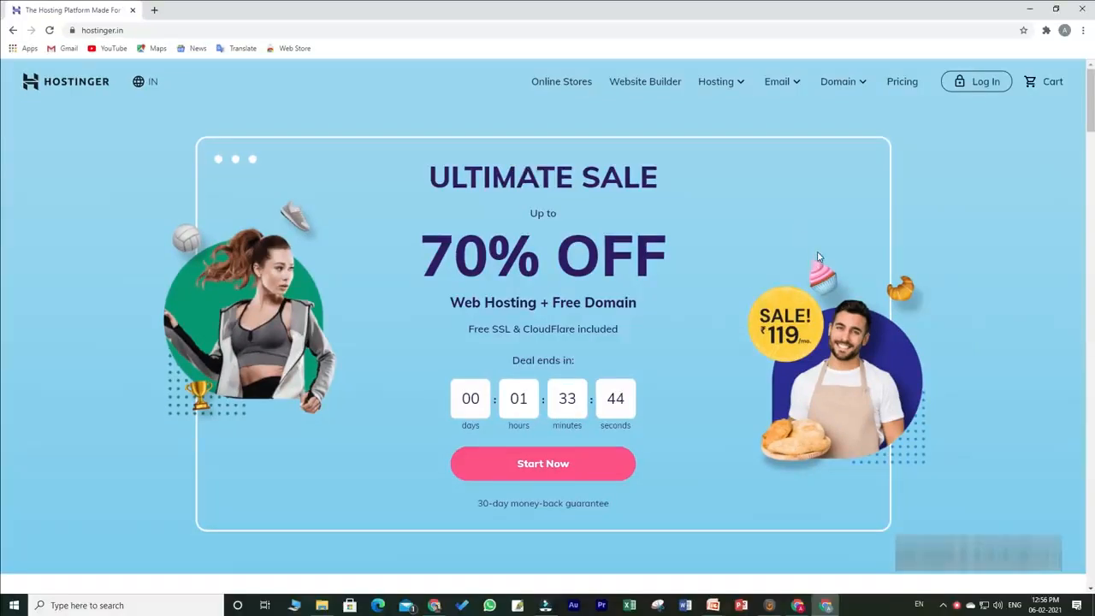
Compare the shared web hosting plans and select the Premium Web Hosting plan
{"action": "mouse_move", "coordinate": [738, 84]}
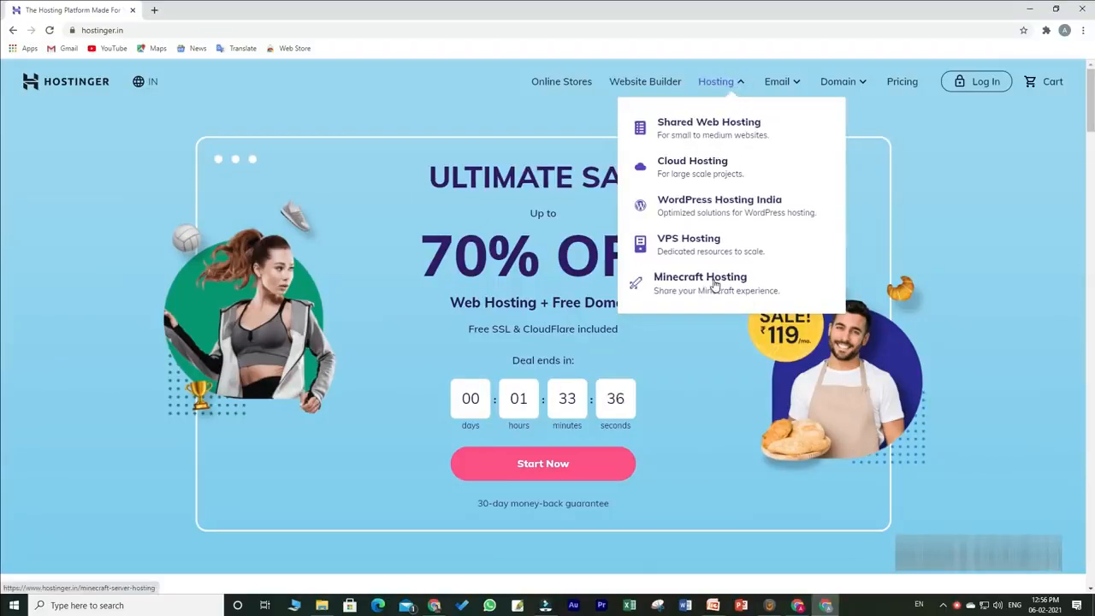
{"action": "left_click", "coordinate": [761, 137]}
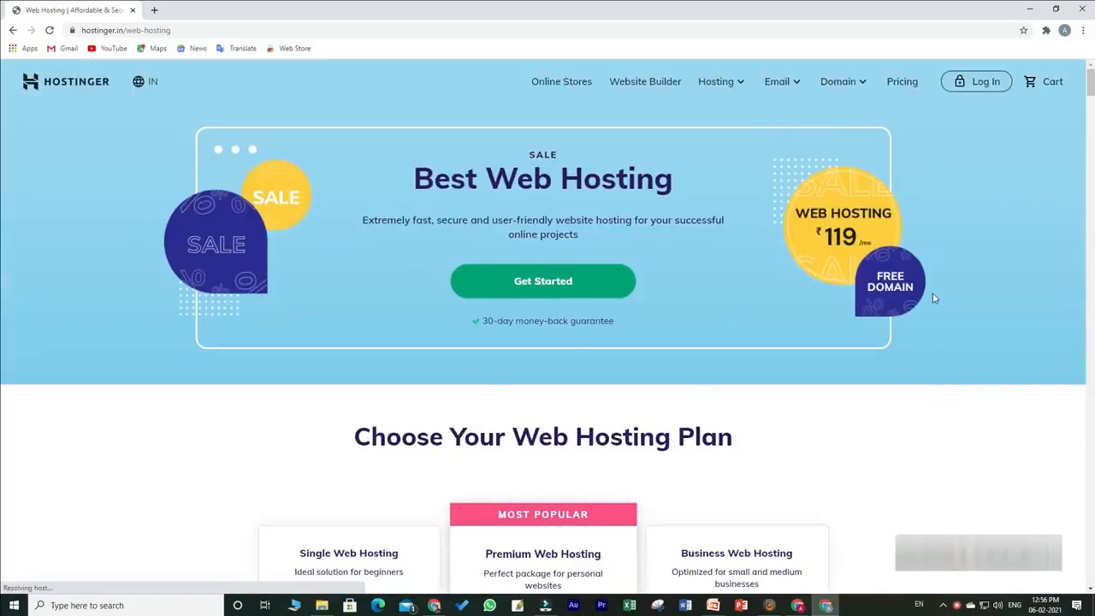
{"action": "scroll", "coordinate": [967, 393], "scroll_direction": "down", "scroll_amount": 3}
{"action": "scroll", "coordinate": [967, 392], "scroll_direction": "down", "scroll_amount": 2}
{"action": "scroll", "coordinate": [333, 265], "scroll_direction": "up", "scroll_amount": 1}
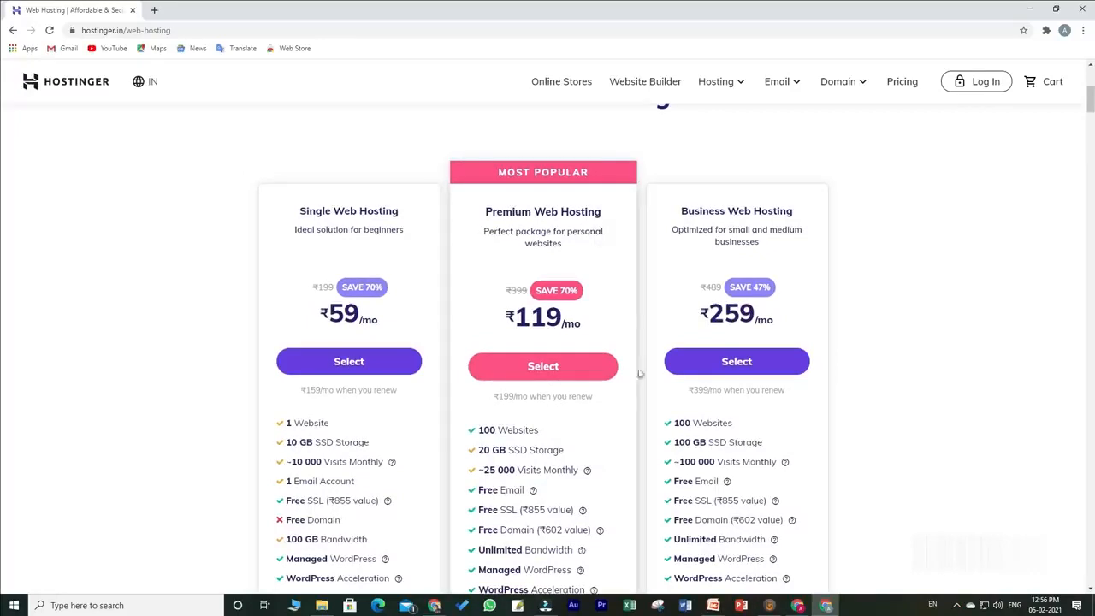
{"action": "scroll", "coordinate": [612, 429], "scroll_direction": "down", "scroll_amount": 1}
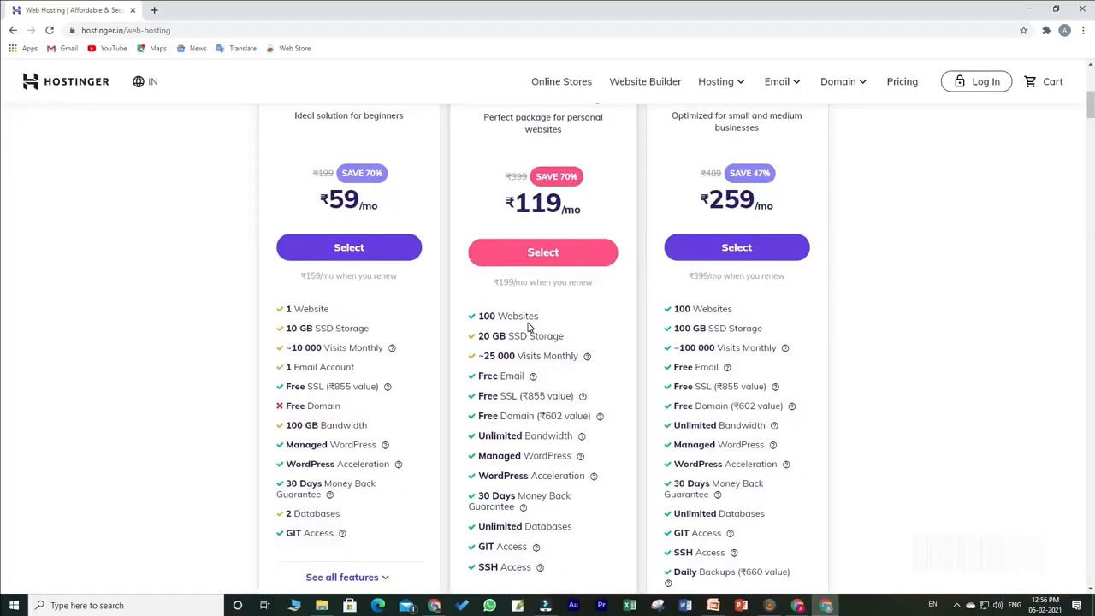
{"action": "left_click", "coordinate": [556, 255]}
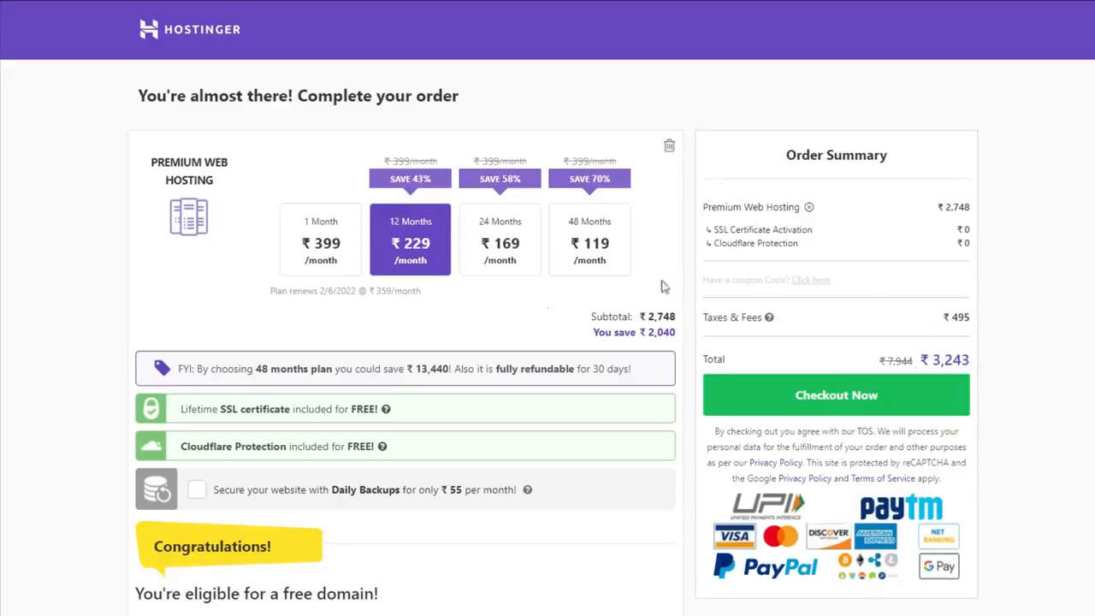
Apply the coupon code MYBIGGUIDE to the 12-month Premium Web Hosting order and proceed to checkout
{"action": "left_click", "coordinate": [818, 281]}
{"action": "type", "text": "MYBIGGUIDE"}
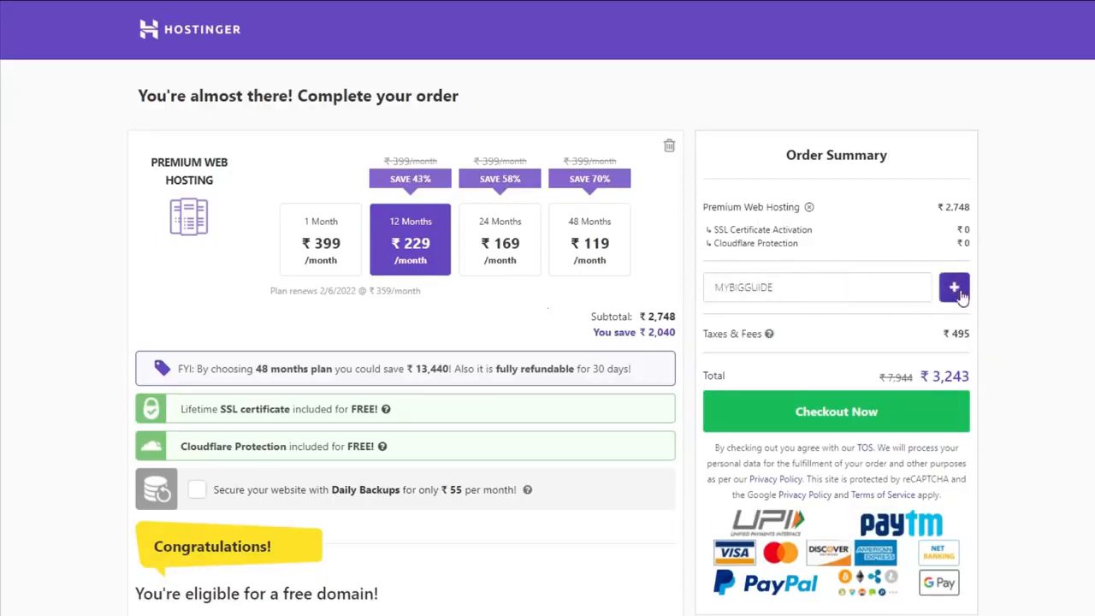
{"action": "left_click", "coordinate": [953, 288]}
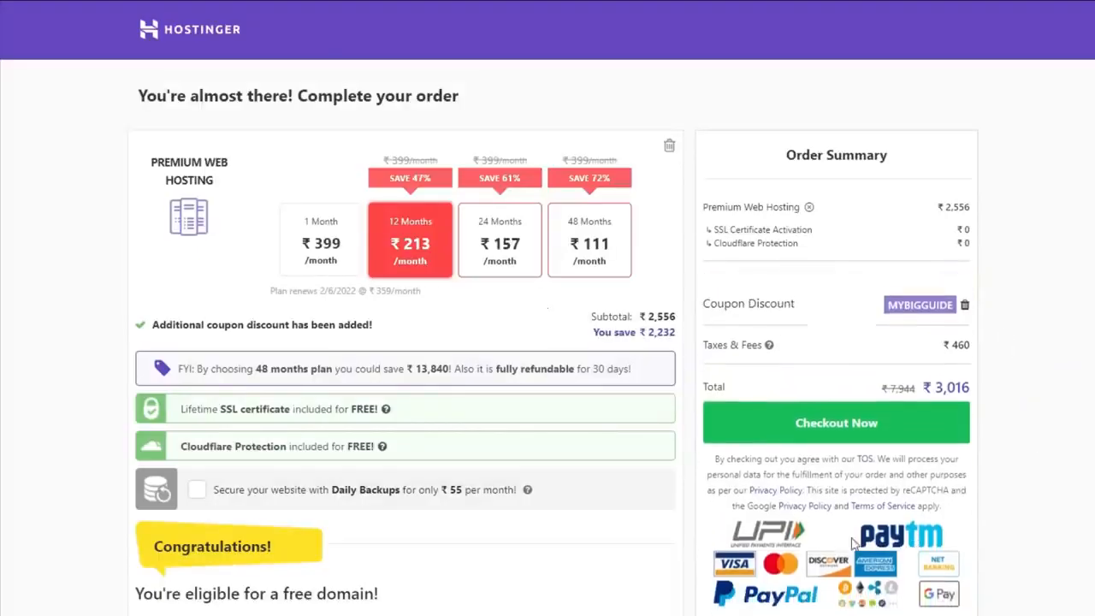
{"action": "left_click", "coordinate": [838, 402]}
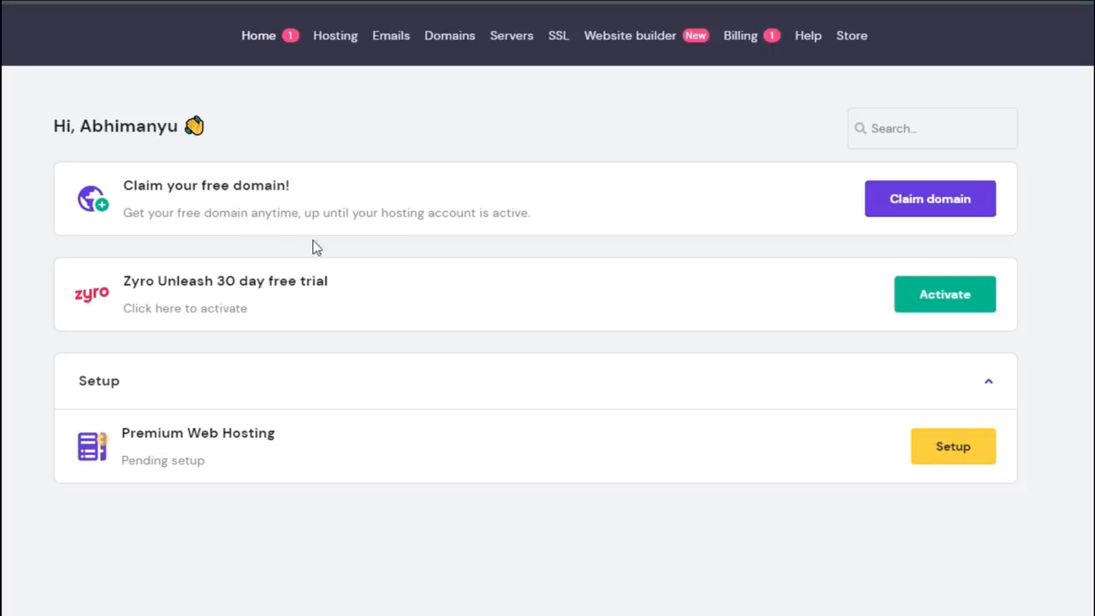
Claim the free domain sharmajikishop.com for the hosting account
{"action": "left_click", "coordinate": [938, 211]}
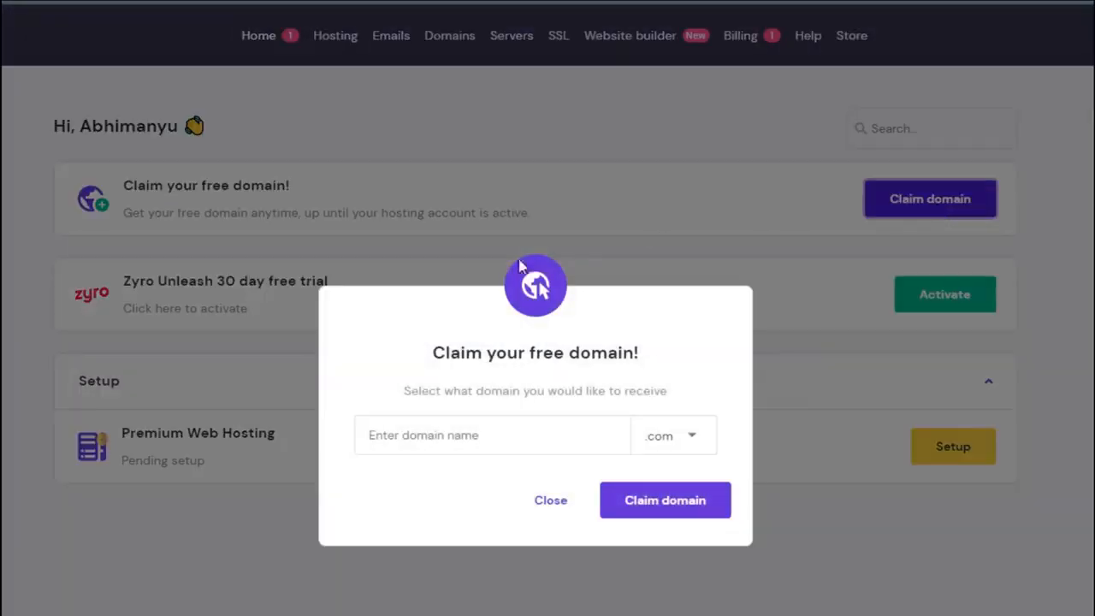
{"action": "left_click", "coordinate": [417, 441]}
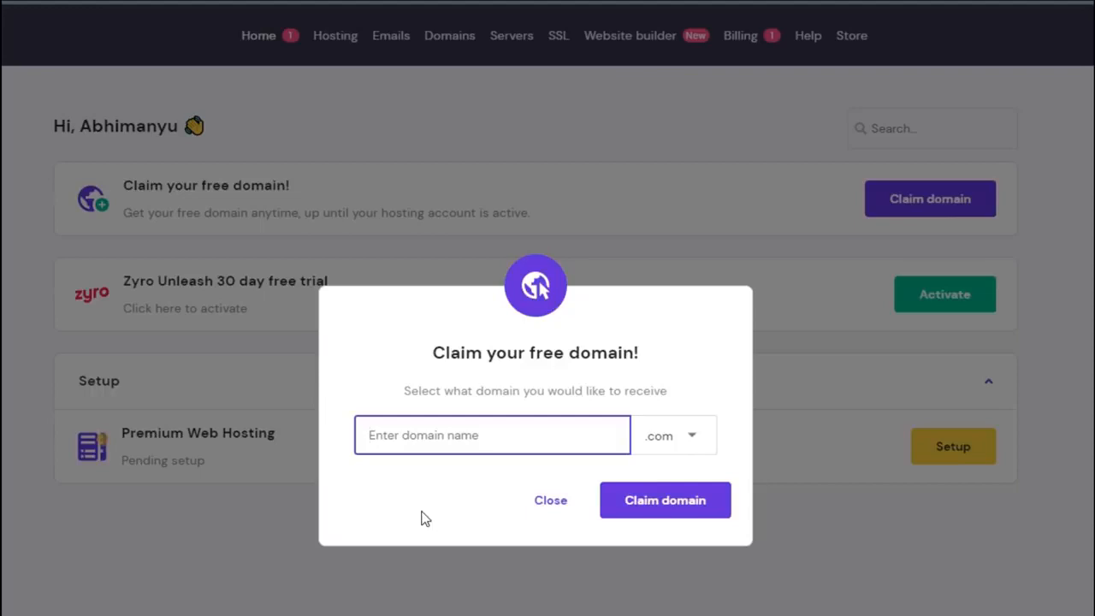
{"action": "type", "text": "shram"}
{"action": "key", "text": "BackSpace"}
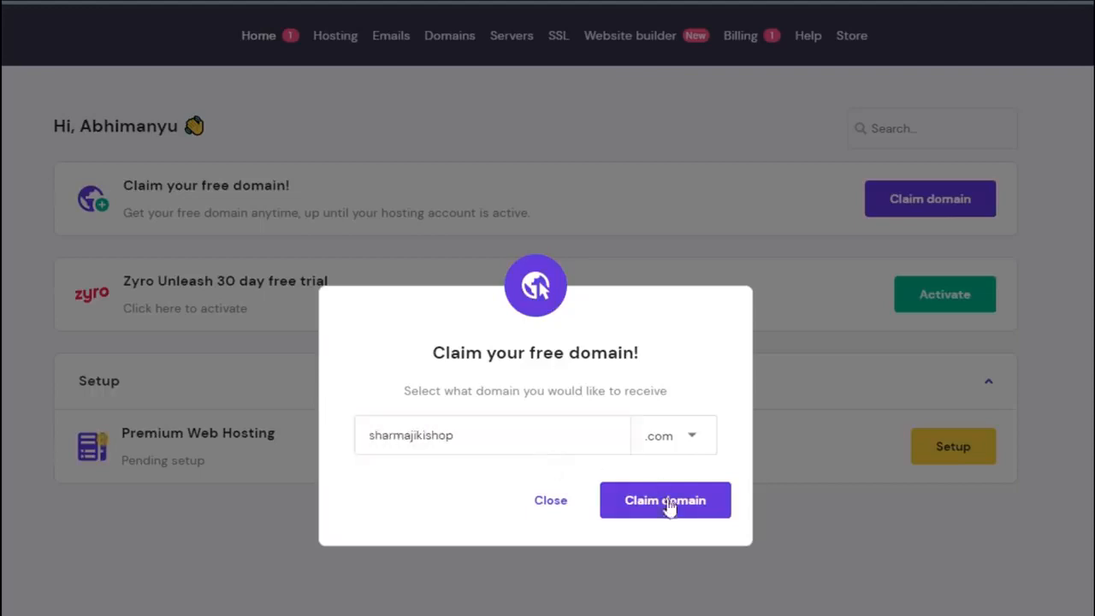
{"action": "left_click", "coordinate": [666, 508]}
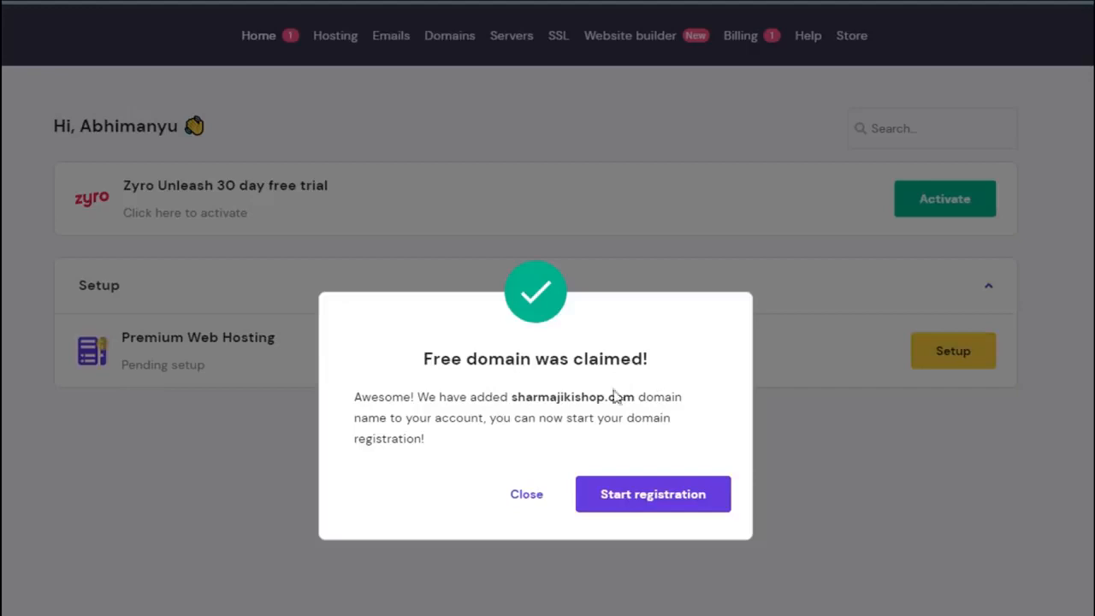
Register sharmajikishop.com as a personal domain with India as the country, and resend its verification email
{"action": "left_click", "coordinate": [640, 503]}
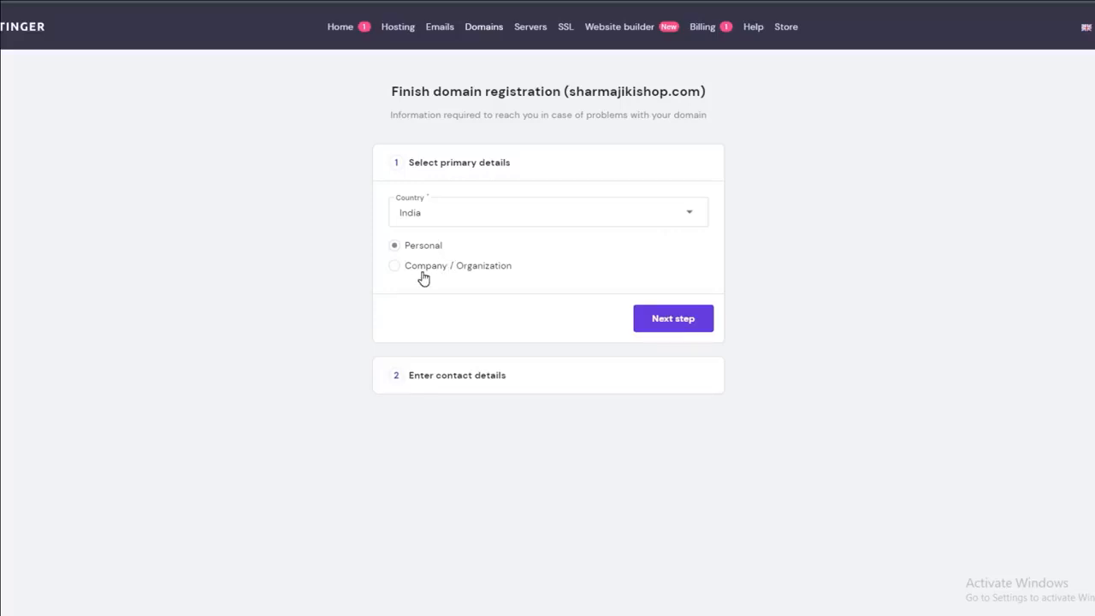
{"action": "left_click", "coordinate": [683, 328]}
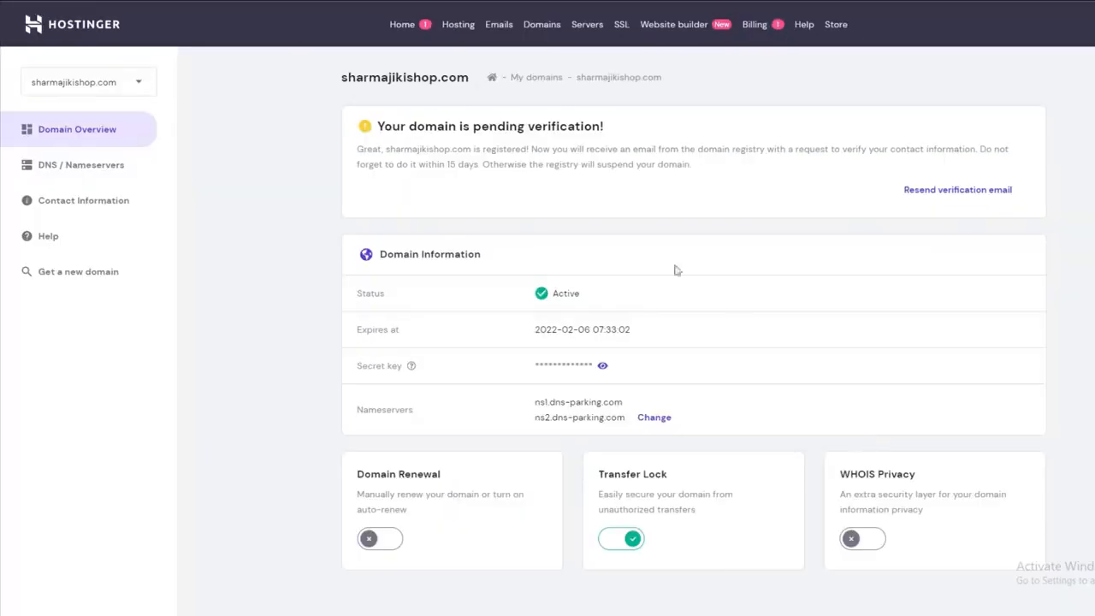
{"action": "left_click", "coordinate": [964, 196]}
{"action": "left_click", "coordinate": [957, 190]}
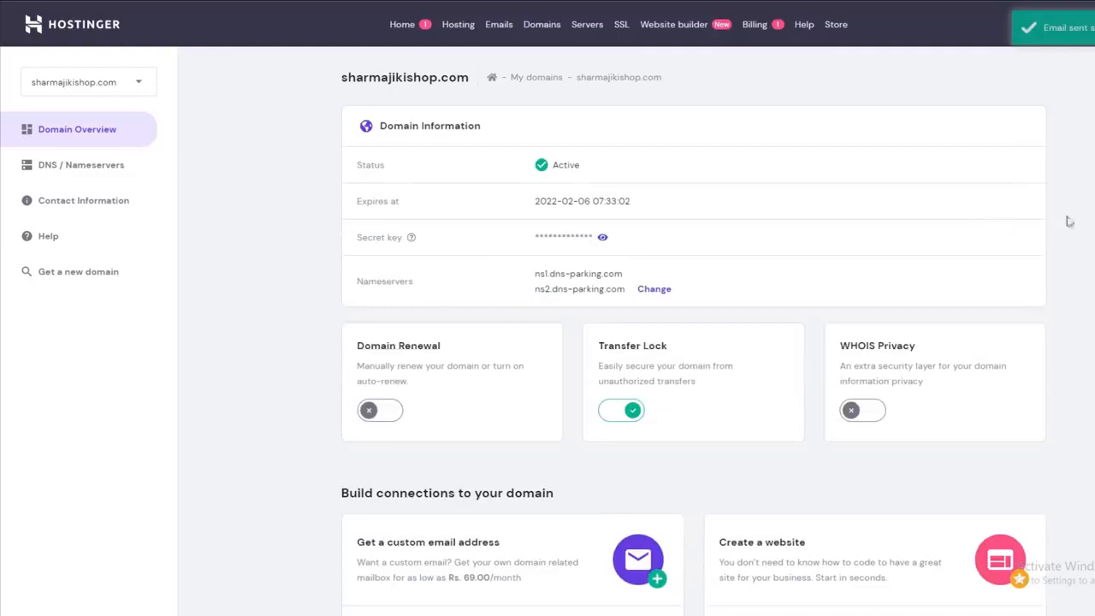
Start the guided setup of the Premium Web Hosting plan and choose sharmajikishop.com as its domain
{"action": "left_click", "coordinate": [459, 25]}
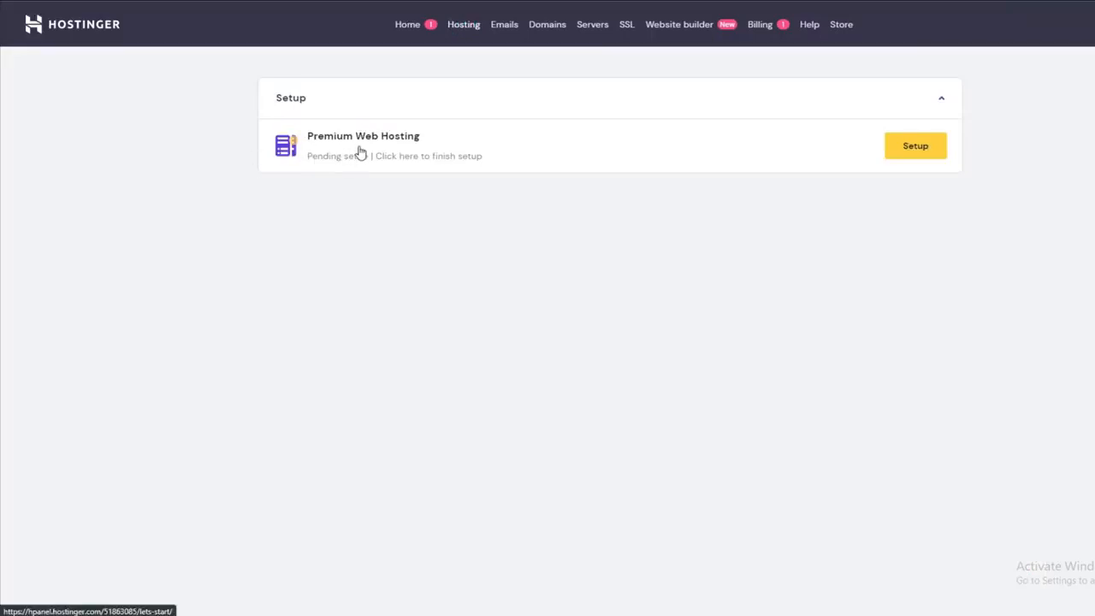
{"action": "left_click", "coordinate": [917, 157]}
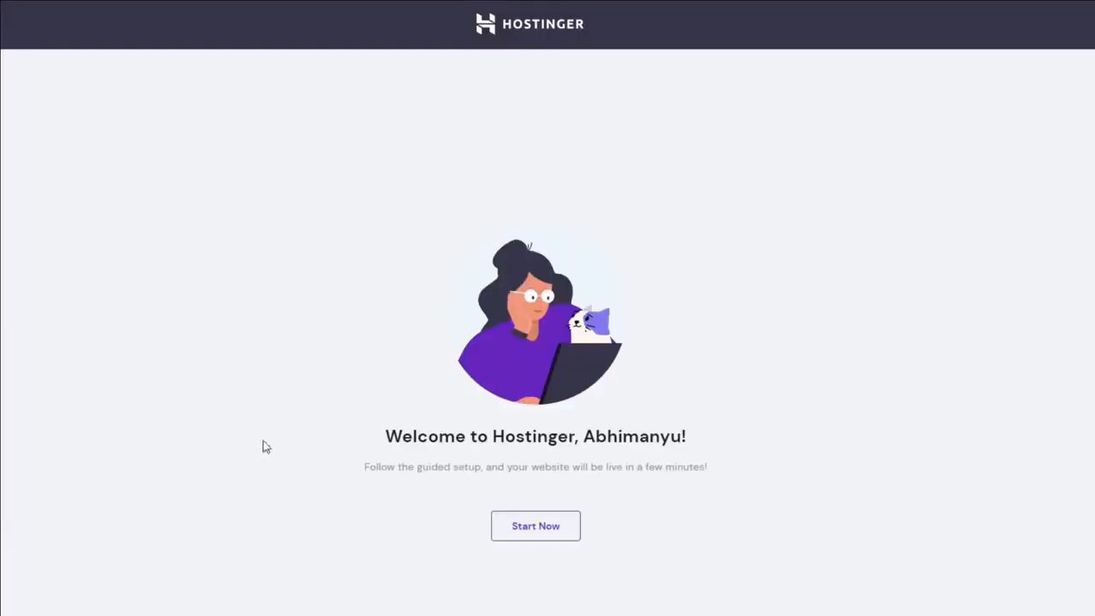
{"action": "left_click", "coordinate": [545, 536]}
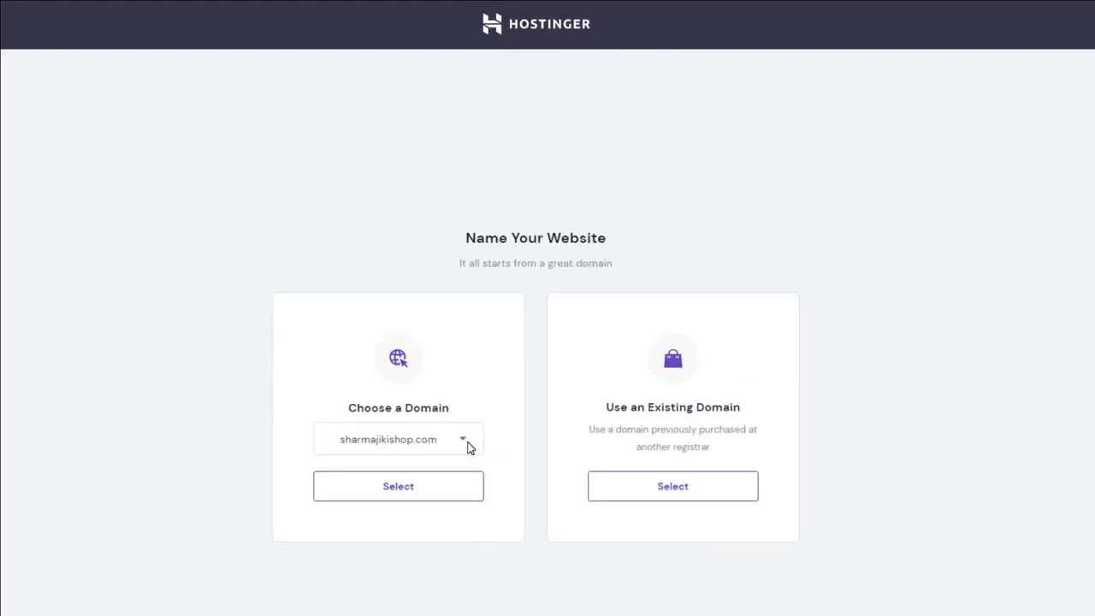
{"action": "left_click", "coordinate": [392, 503]}
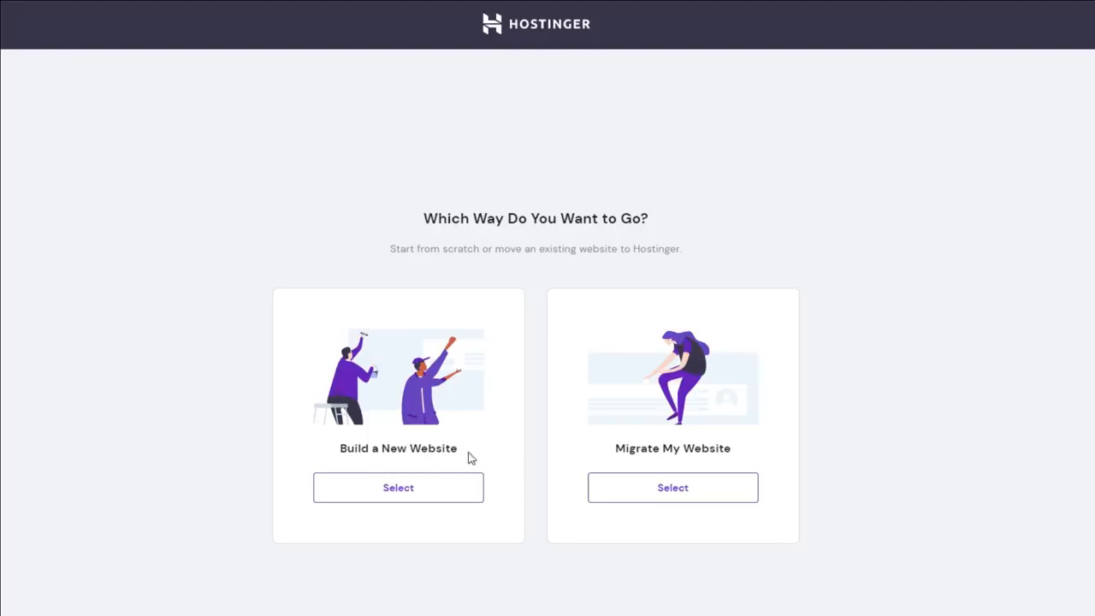
Choose to build a new website and answer that it is the first time building one
{"action": "scroll", "coordinate": [408, 498], "scroll_direction": "down", "scroll_amount": 1}
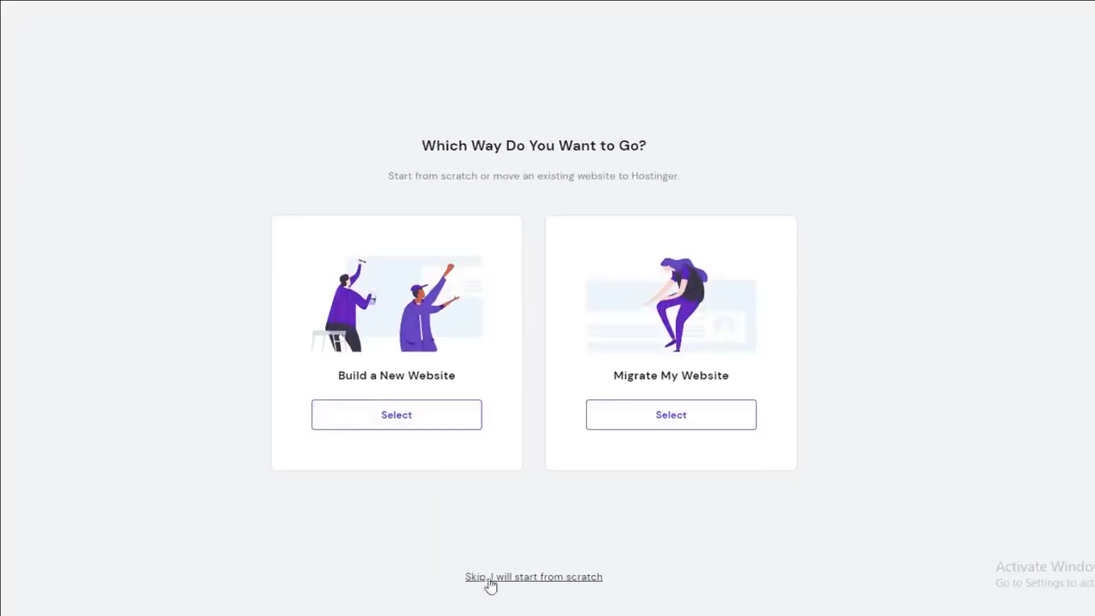
{"action": "left_click", "coordinate": [386, 425]}
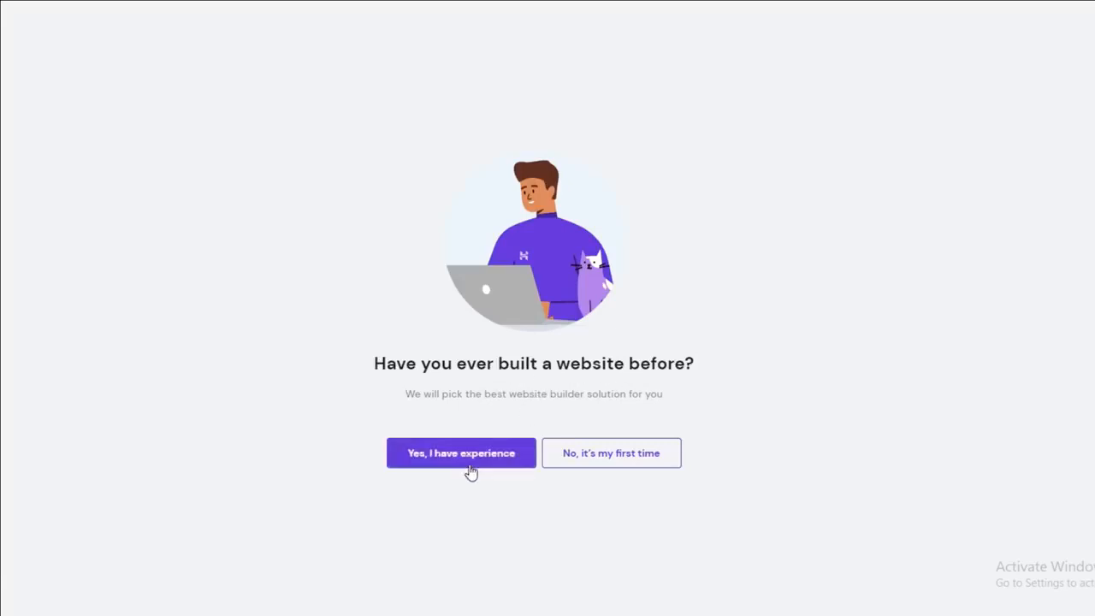
{"action": "left_click", "coordinate": [601, 466]}
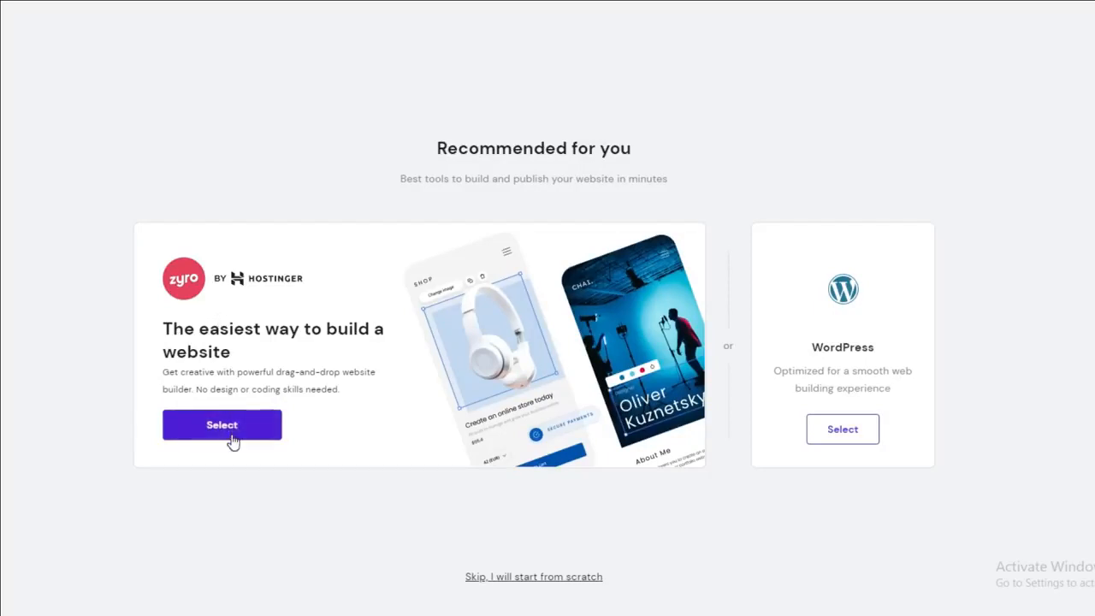
Select WordPress as the website builder and create its admin account by entering the account password
{"action": "left_click", "coordinate": [850, 437]}
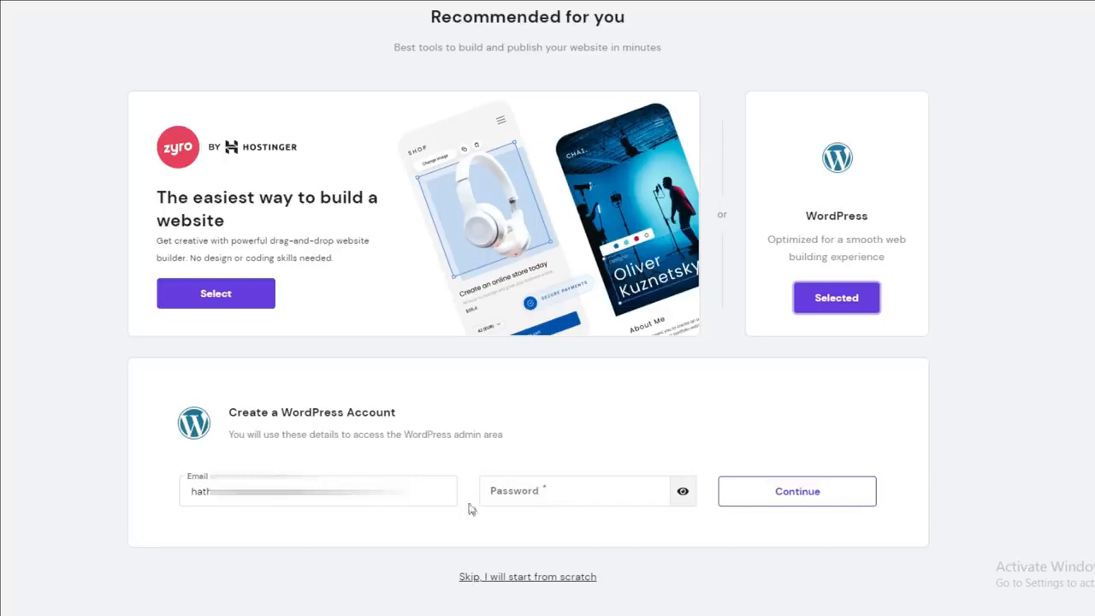
{"action": "left_click", "coordinate": [539, 493]}
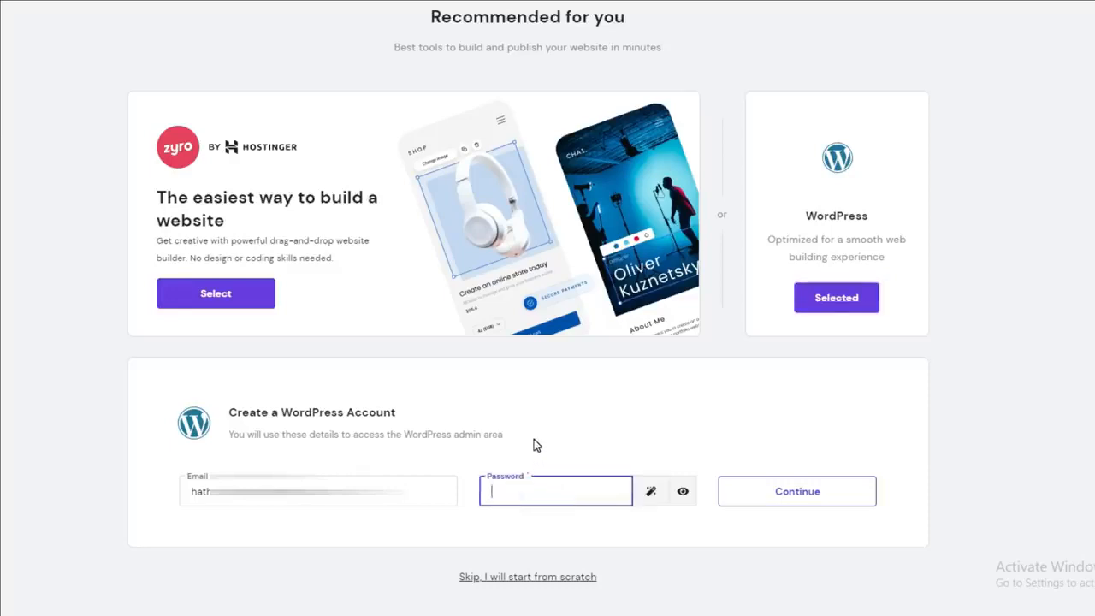
{"action": "key", "text": "ctrl+v"}
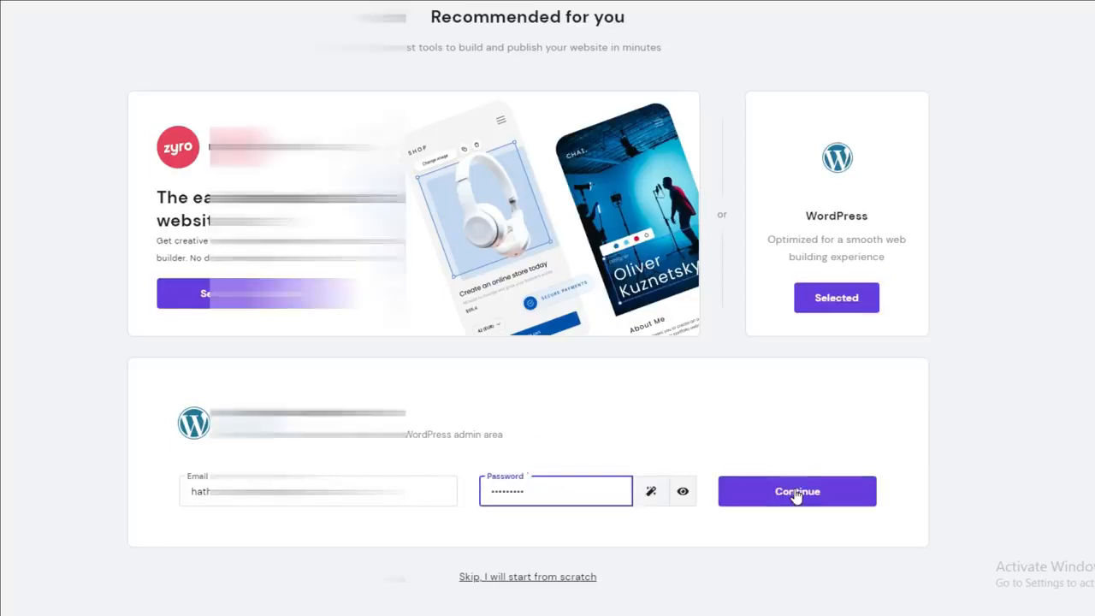
{"action": "left_click", "coordinate": [795, 492]}
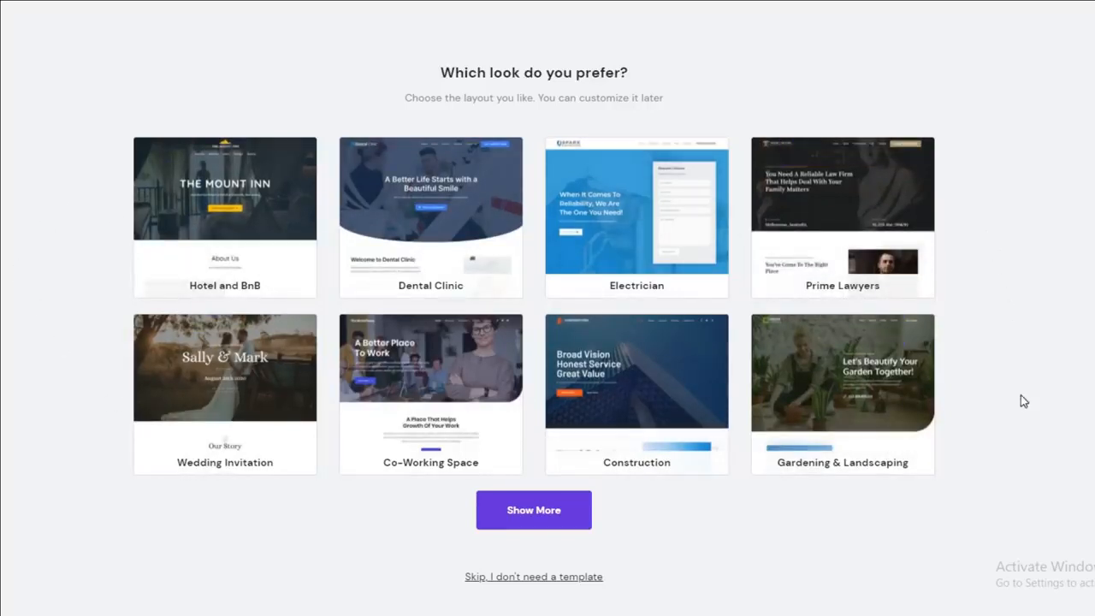
Browse more website templates, select the Motivational Speaker template and finish the hosting setup
{"action": "left_click", "coordinate": [520, 513]}
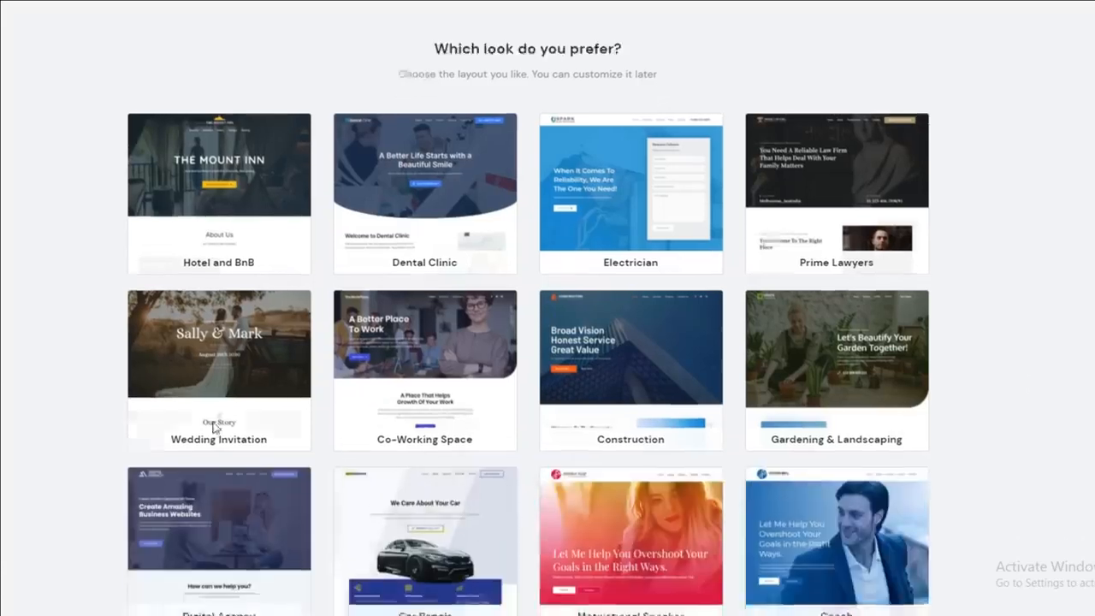
{"action": "scroll", "coordinate": [82, 392], "scroll_direction": "down", "scroll_amount": 5}
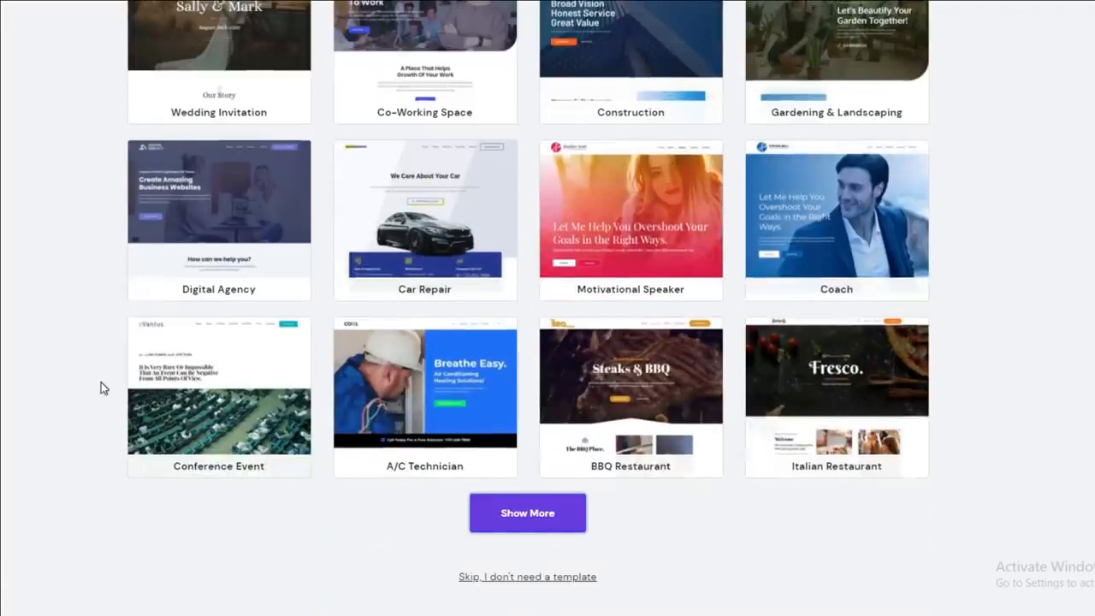
{"action": "scroll", "coordinate": [100, 384], "scroll_direction": "up", "scroll_amount": 2}
{"action": "scroll", "coordinate": [100, 387], "scroll_direction": "up", "scroll_amount": 3}
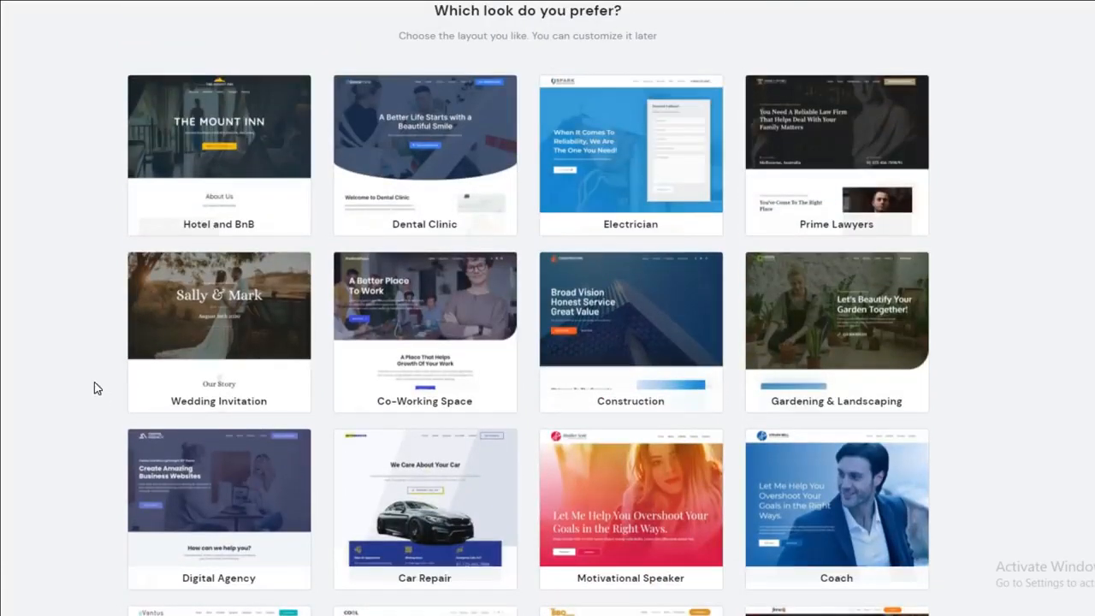
{"action": "scroll", "coordinate": [74, 391], "scroll_direction": "down", "scroll_amount": 3}
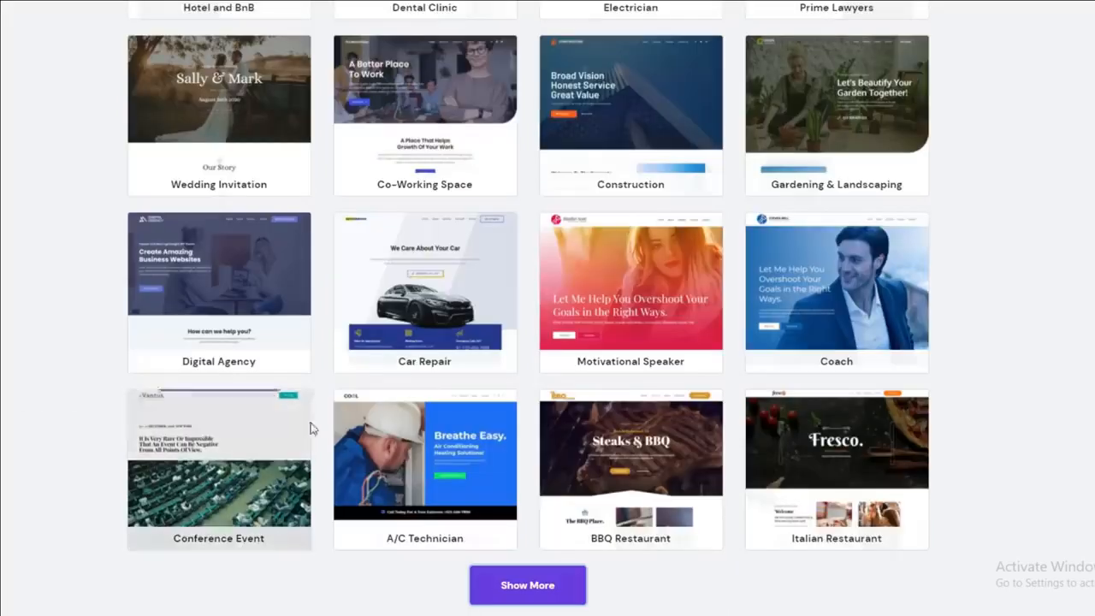
{"action": "mouse_move", "coordinate": [661, 298]}
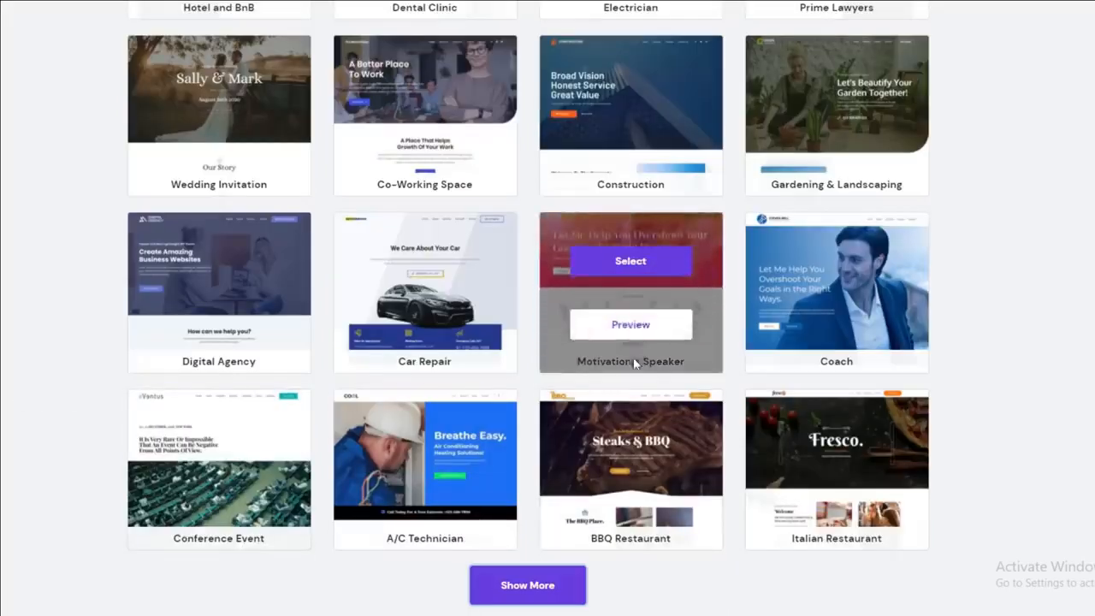
{"action": "left_click", "coordinate": [627, 267]}
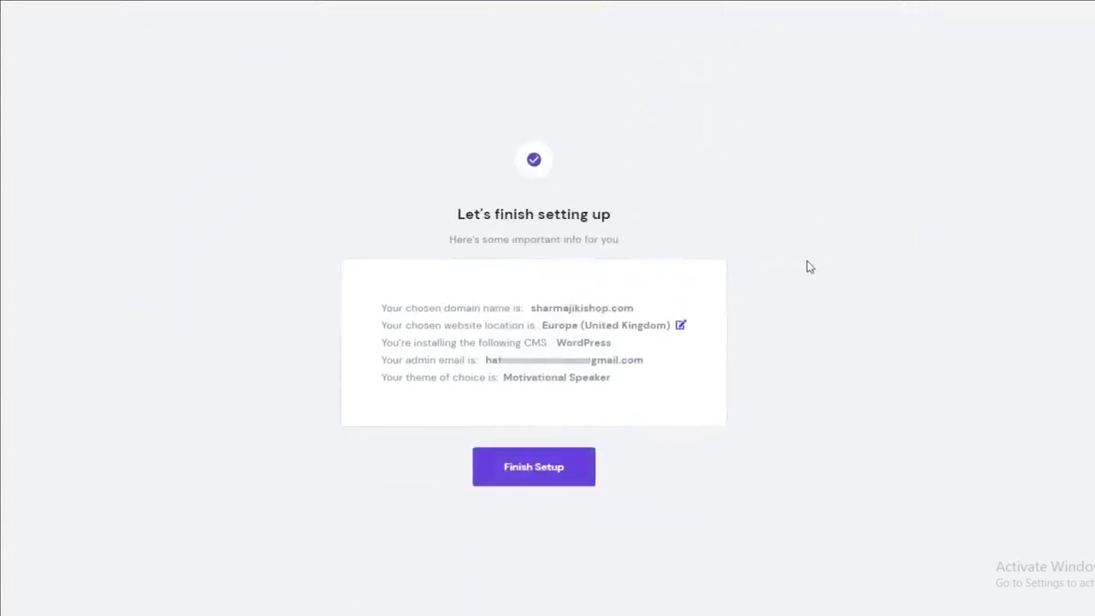
{"action": "left_click", "coordinate": [516, 481]}
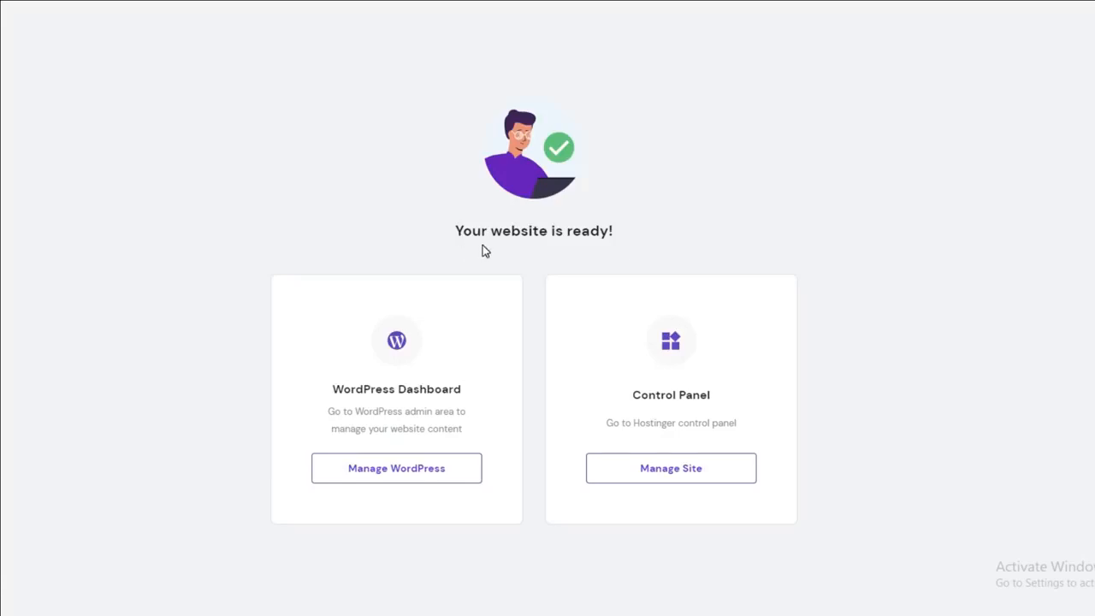
Open the new site's WordPress dashboard and visit the live sharmajikishop.com homepage from it
{"action": "left_click", "coordinate": [407, 472]}
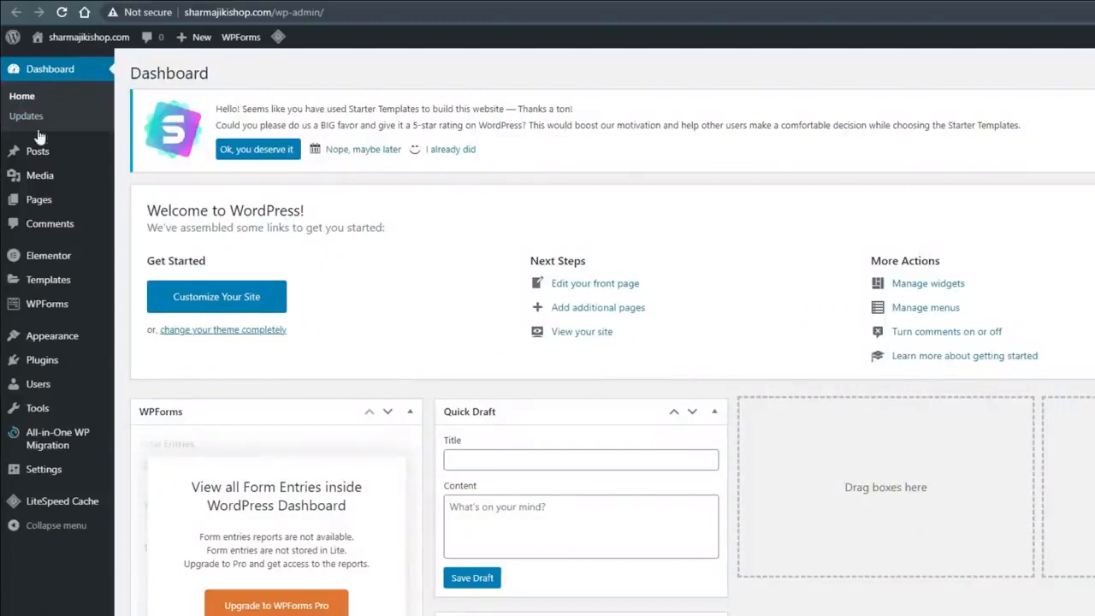
{"action": "mouse_move", "coordinate": [60, 501]}
{"action": "mouse_move", "coordinate": [83, 52]}
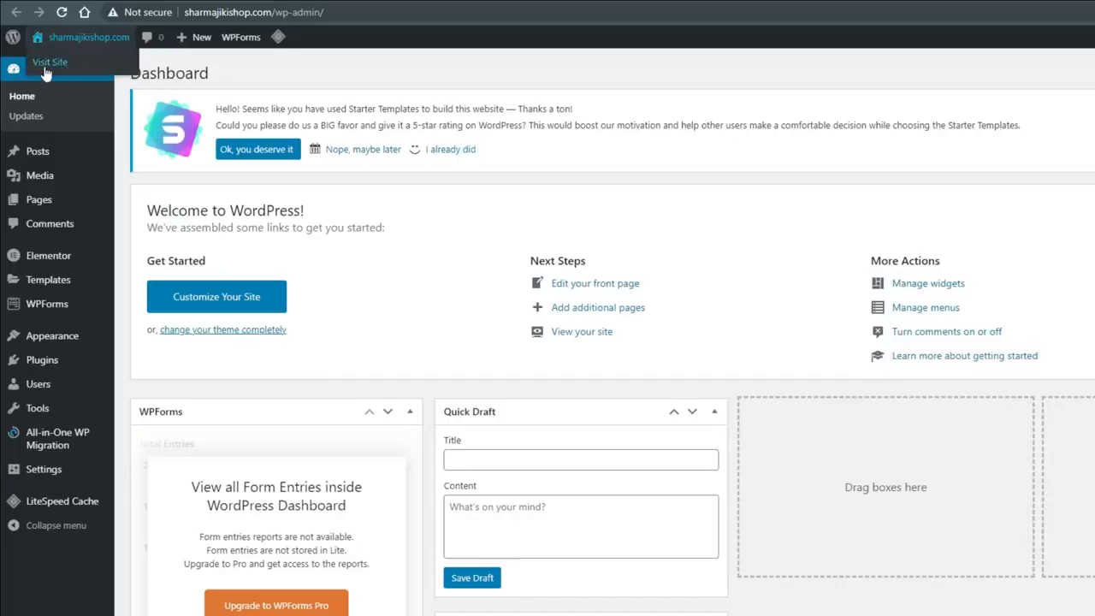
{"action": "left_click", "coordinate": [51, 67]}
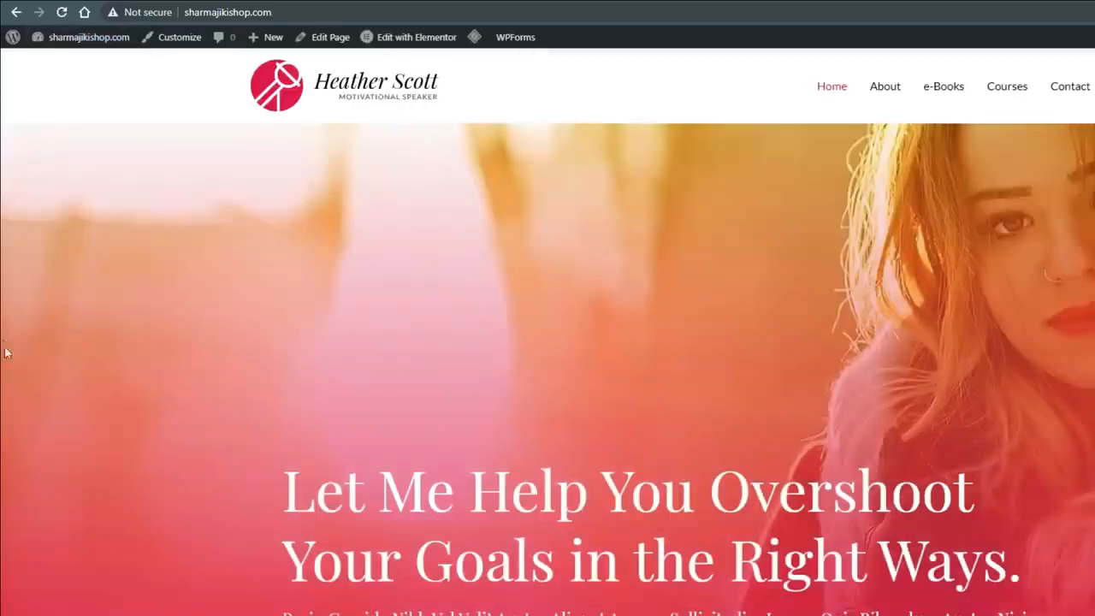
Look through the live homepage, from its header and banner down past the What I Do section
{"action": "scroll", "coordinate": [11, 376], "scroll_direction": "down", "scroll_amount": 4}
{"action": "scroll", "coordinate": [10, 376], "scroll_direction": "down", "scroll_amount": 5}
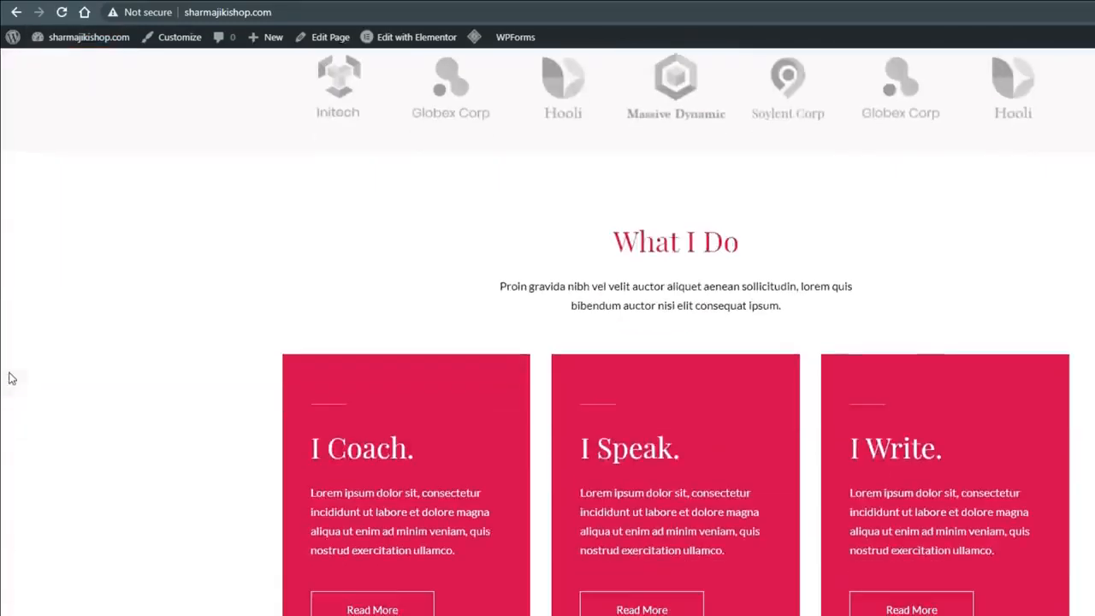
{"action": "scroll", "coordinate": [17, 398], "scroll_direction": "down", "scroll_amount": 5}
{"action": "scroll", "coordinate": [19, 399], "scroll_direction": "up", "scroll_amount": 5}
{"action": "scroll", "coordinate": [19, 397], "scroll_direction": "up", "scroll_amount": 9}
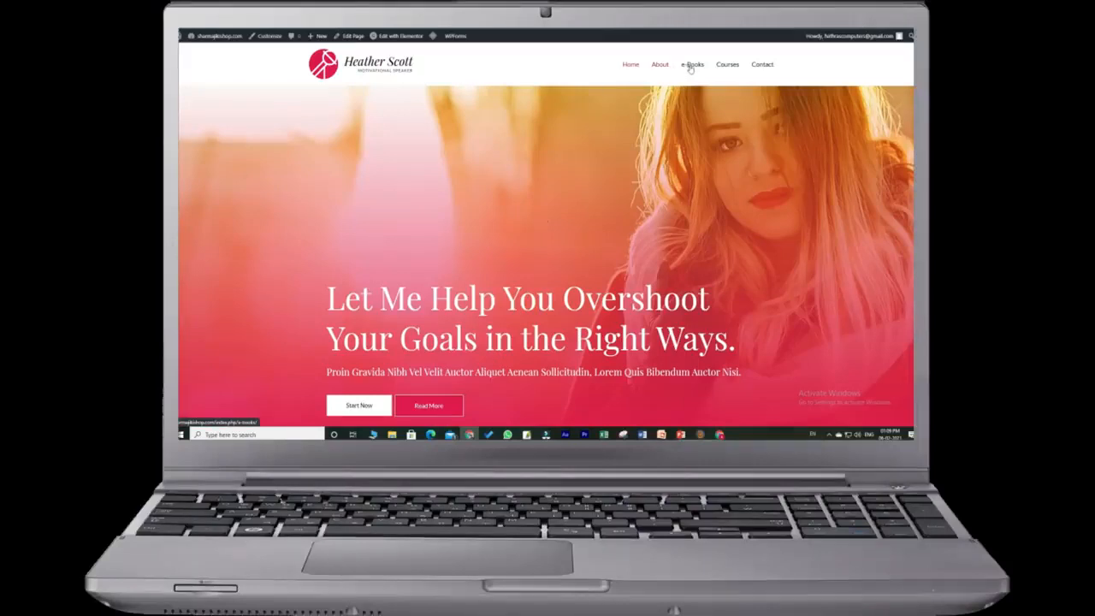
{"action": "scroll", "coordinate": [766, 172], "scroll_direction": "down", "scroll_amount": 10}
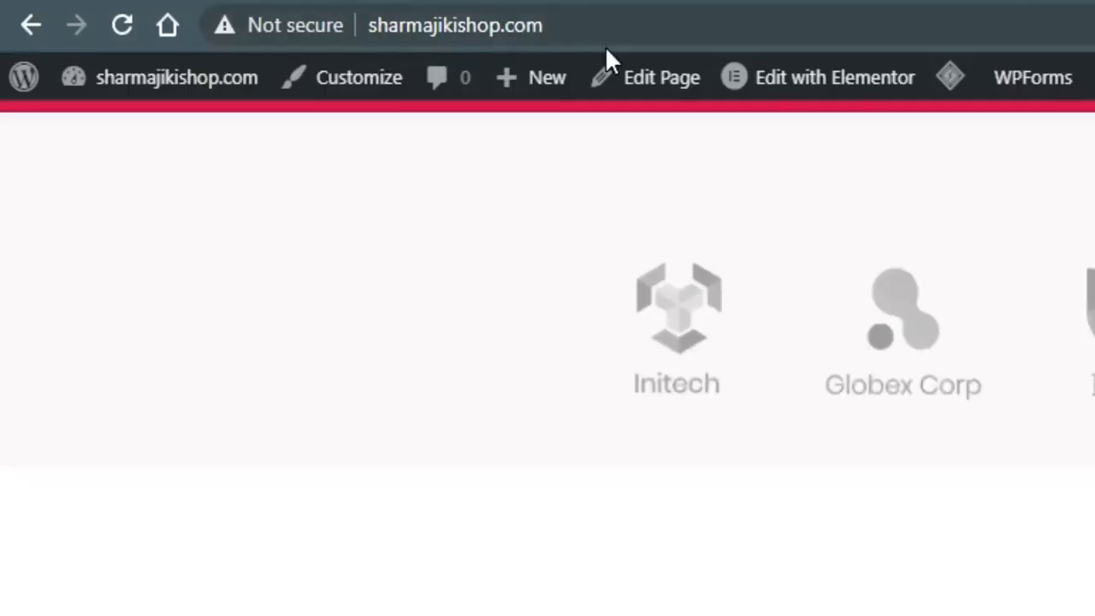
{"action": "scroll", "coordinate": [846, 505], "scroll_direction": "up", "scroll_amount": 5}
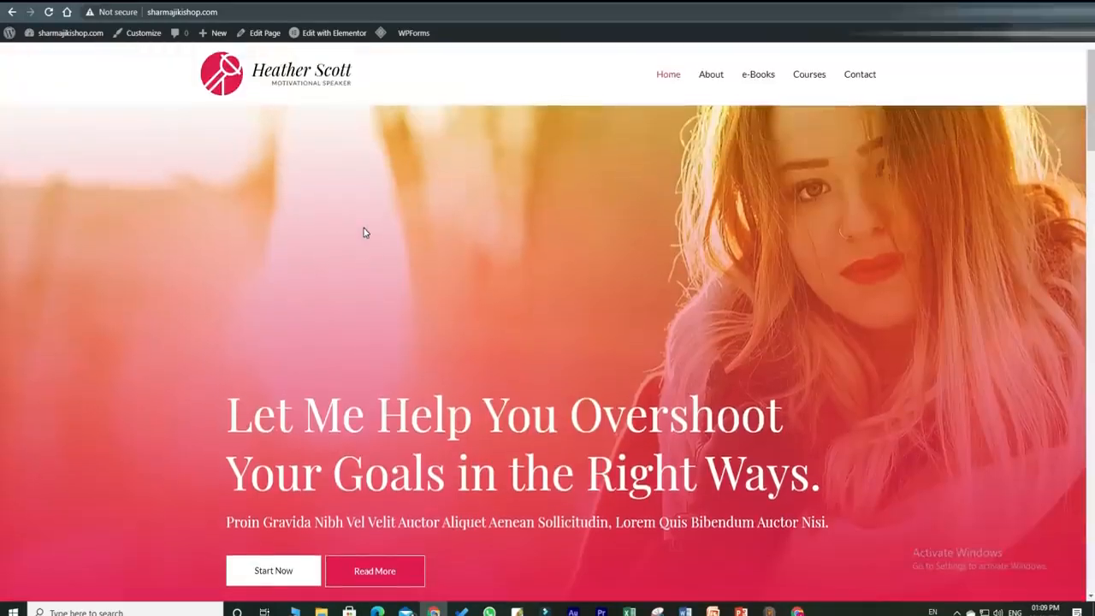
{"action": "scroll", "coordinate": [363, 231], "scroll_direction": "down", "scroll_amount": 1}
{"action": "scroll", "coordinate": [363, 232], "scroll_direction": "up", "scroll_amount": 1}
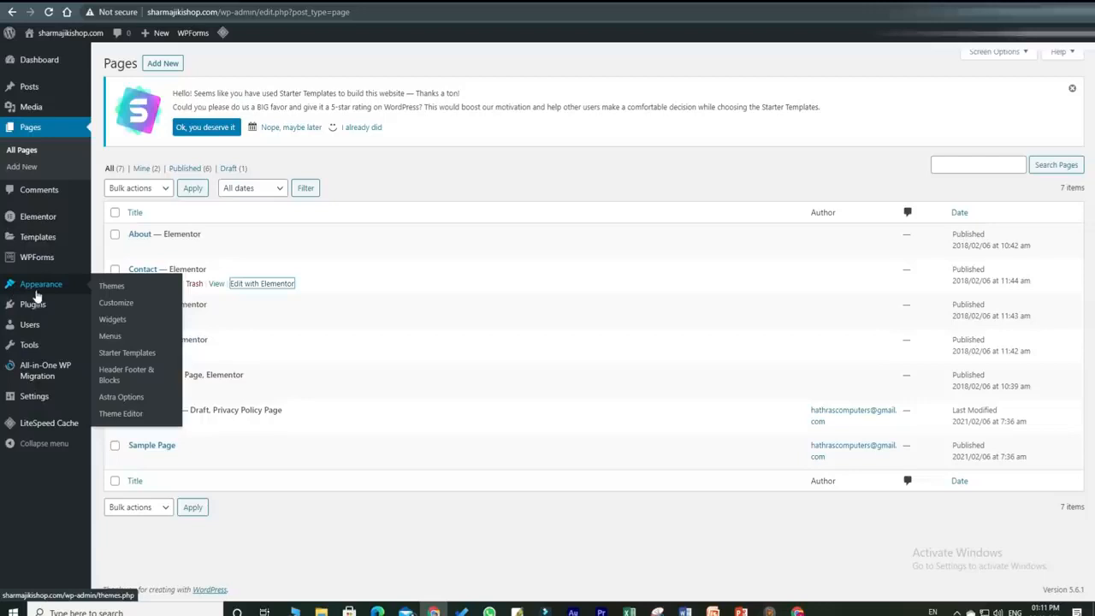
Customize the active Astra theme from the installed themes and open its Site Identity settings
{"action": "left_click", "coordinate": [117, 291]}
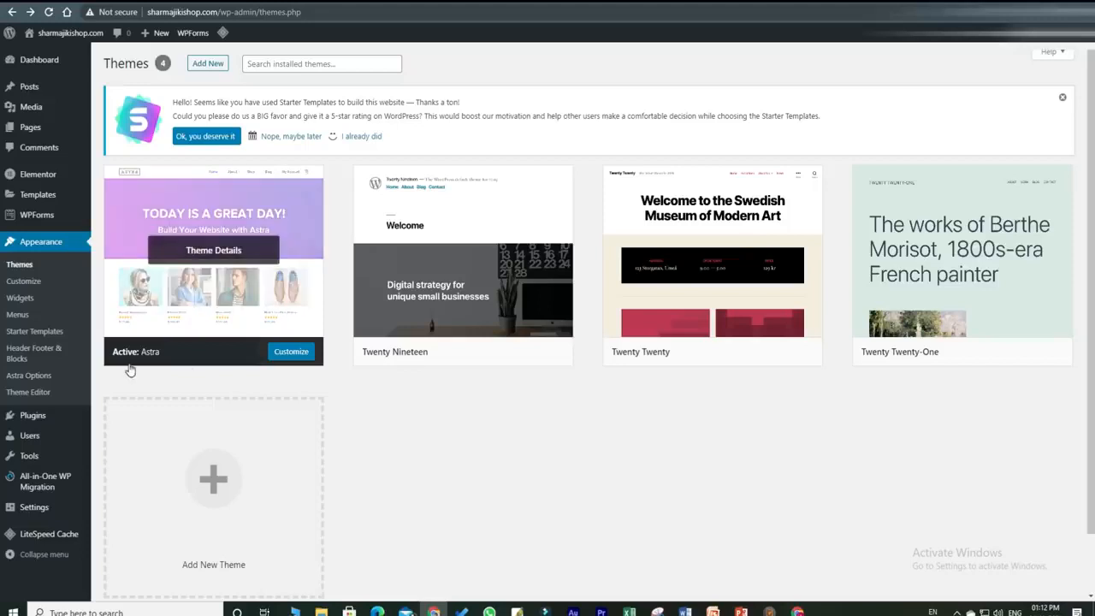
{"action": "left_click", "coordinate": [291, 354]}
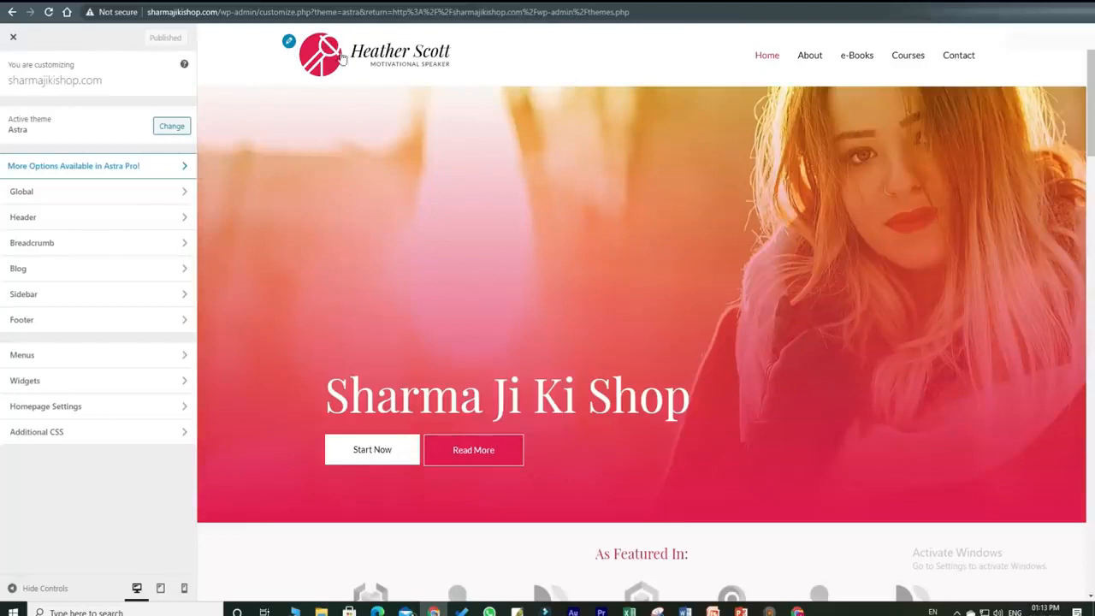
{"action": "left_click", "coordinate": [289, 43]}
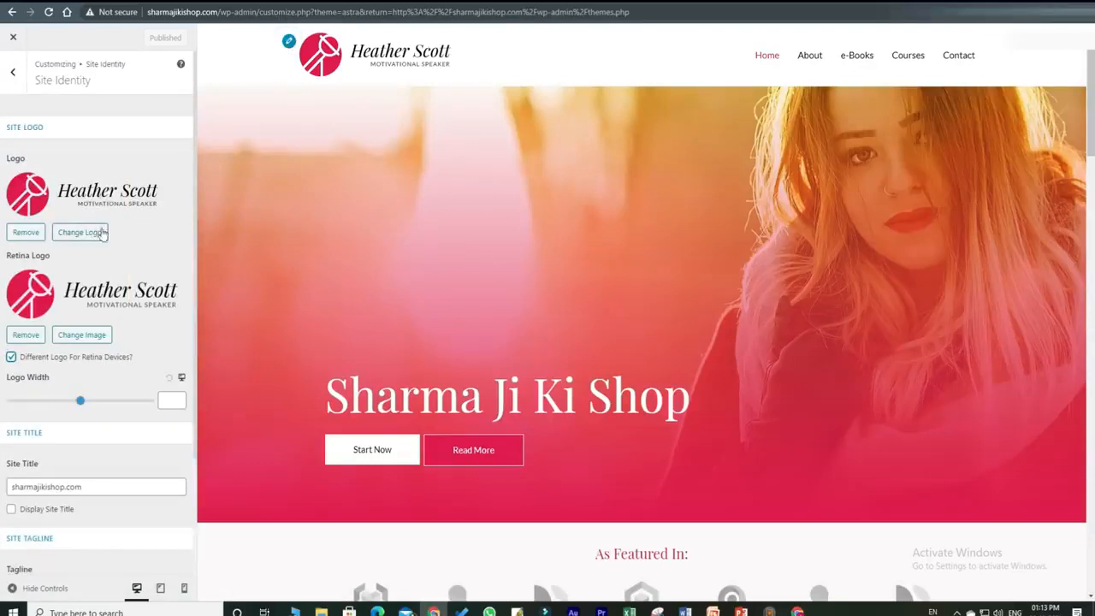
Remove the header logo and display the site title in its place, checking the page preview
{"action": "left_click", "coordinate": [26, 234]}
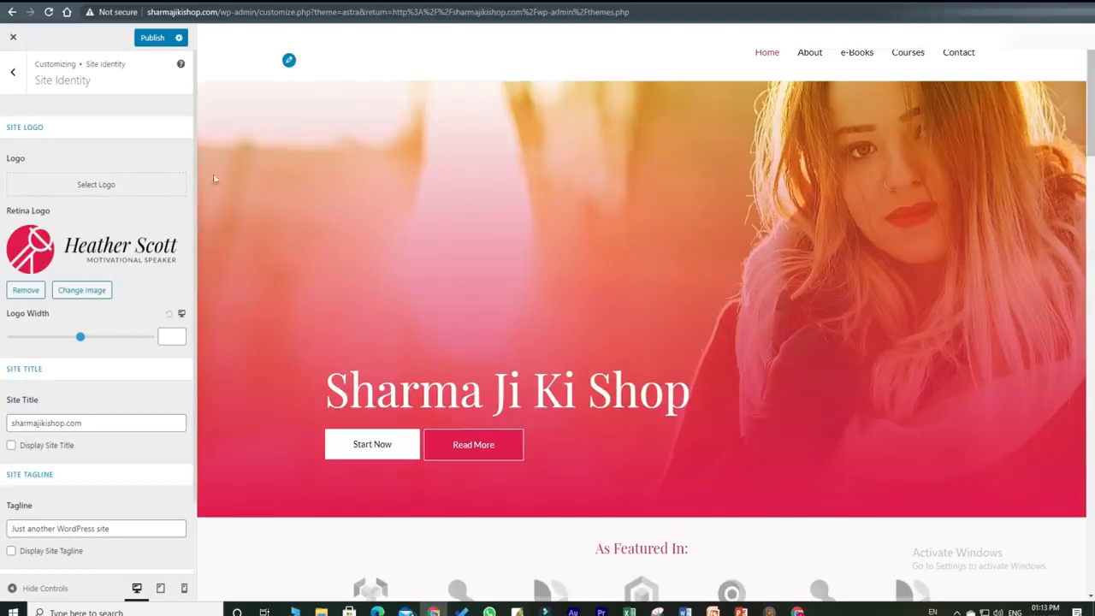
{"action": "left_click", "coordinate": [10, 446]}
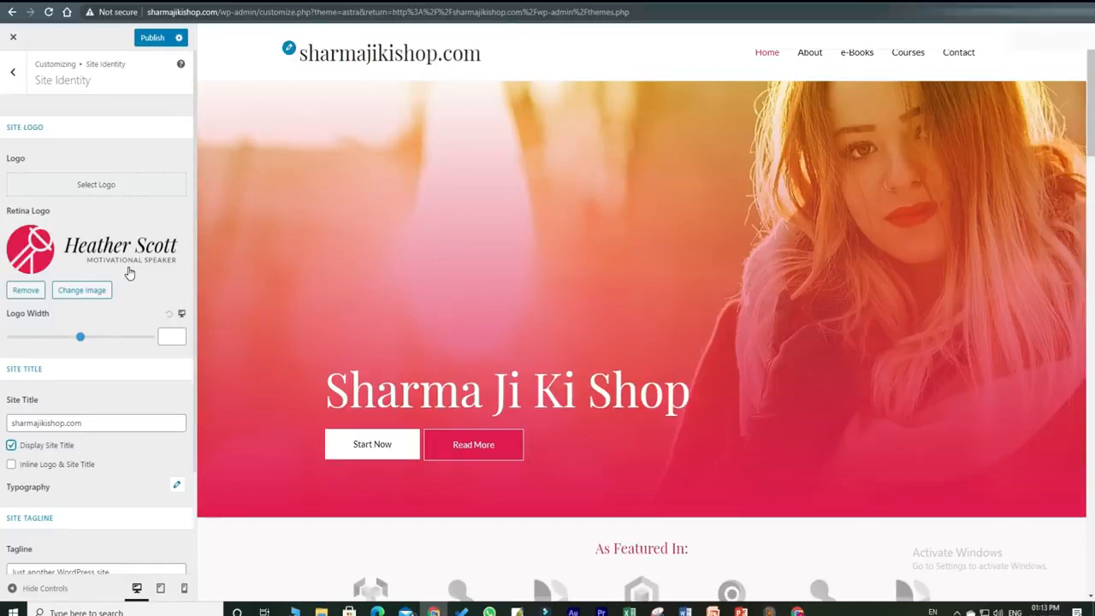
{"action": "scroll", "coordinate": [410, 314], "scroll_direction": "down", "scroll_amount": 4}
{"action": "scroll", "coordinate": [497, 345], "scroll_direction": "down", "scroll_amount": 5}
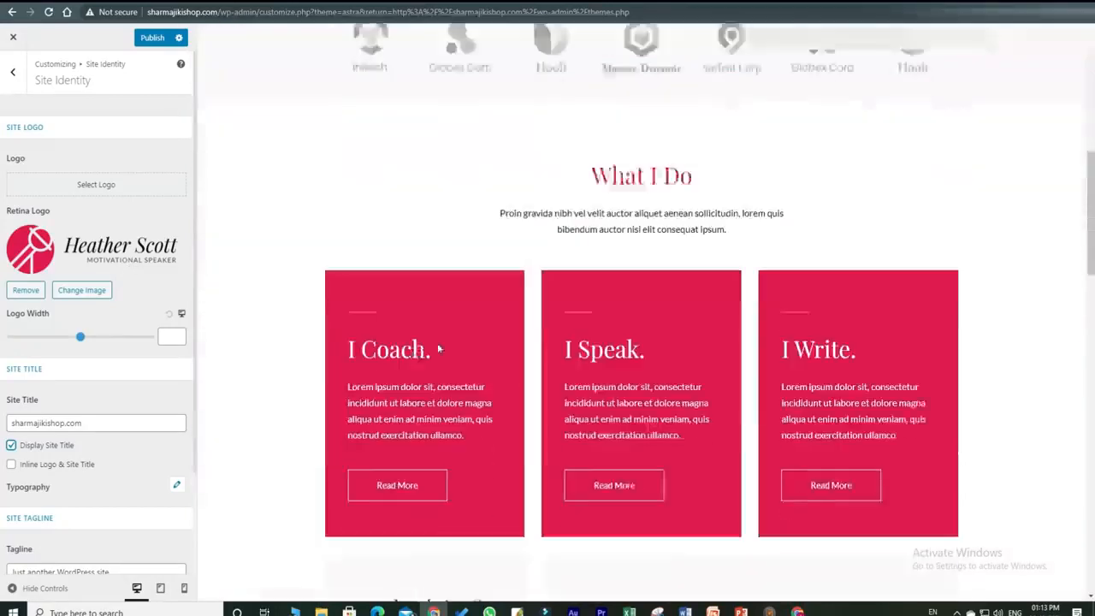
{"action": "scroll", "coordinate": [259, 350], "scroll_direction": "up", "scroll_amount": 4}
Leave the header settings, publish the theme changes and close the customizer
{"action": "left_click", "coordinate": [23, 86]}
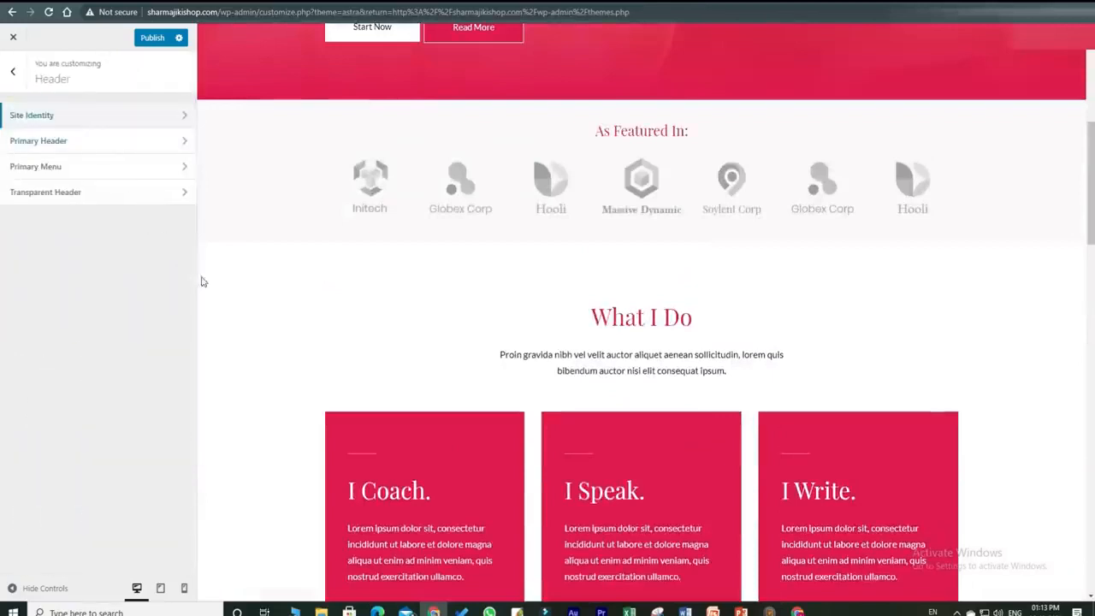
{"action": "key", "text": "Escape"}
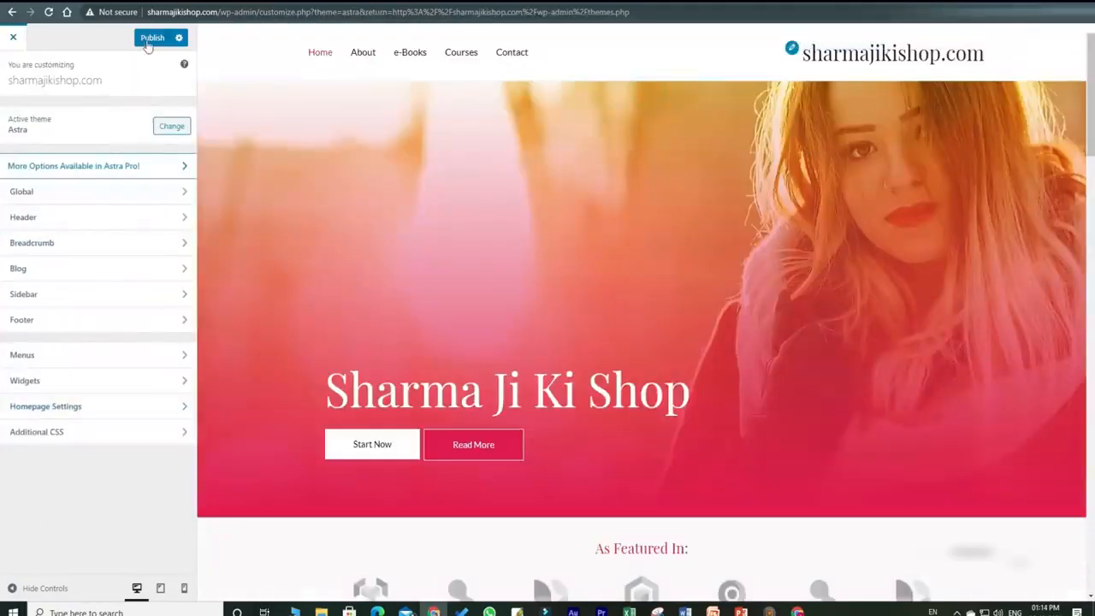
{"action": "left_click", "coordinate": [147, 40]}
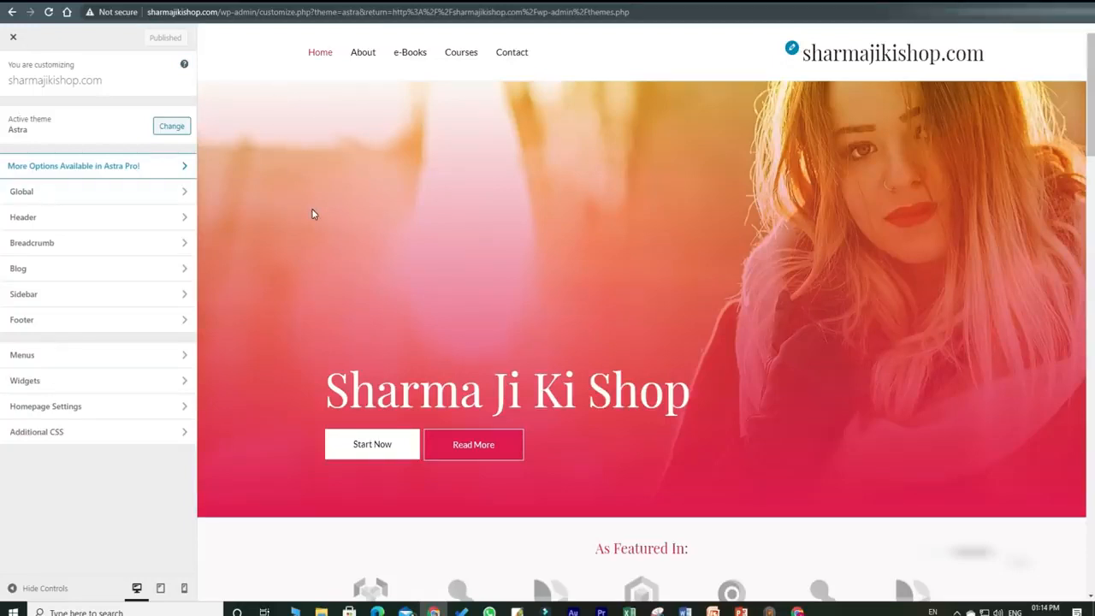
{"action": "left_click", "coordinate": [13, 37]}
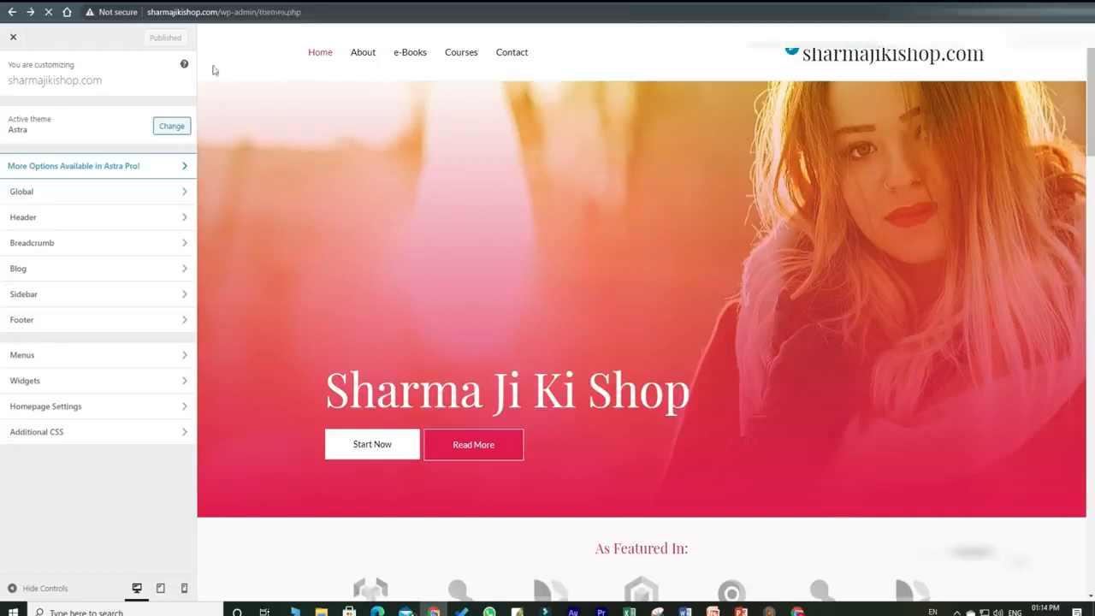